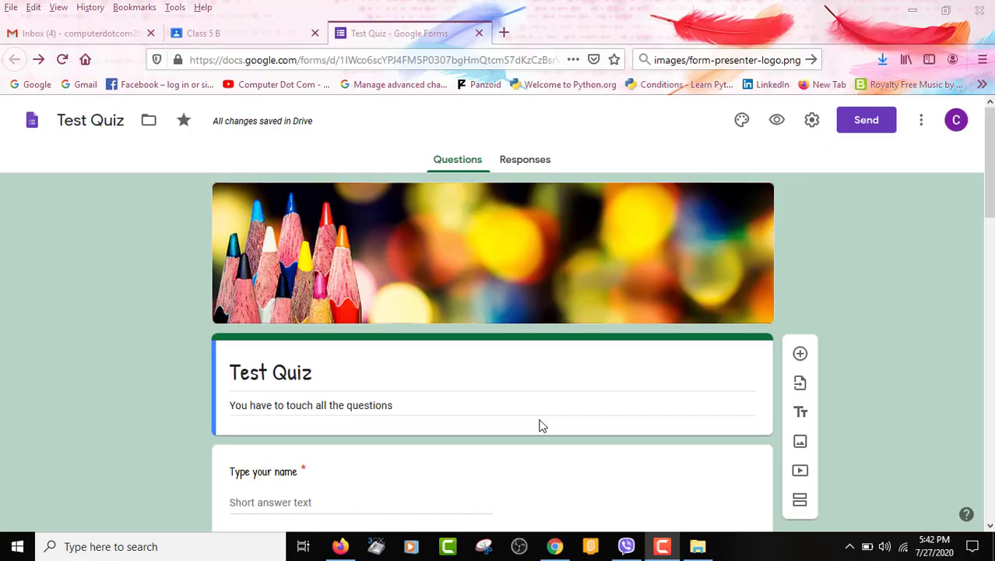
Look through the Test Quiz form's title, name field and picture-based questions about Anna
scroll(543, 425, down, 2)
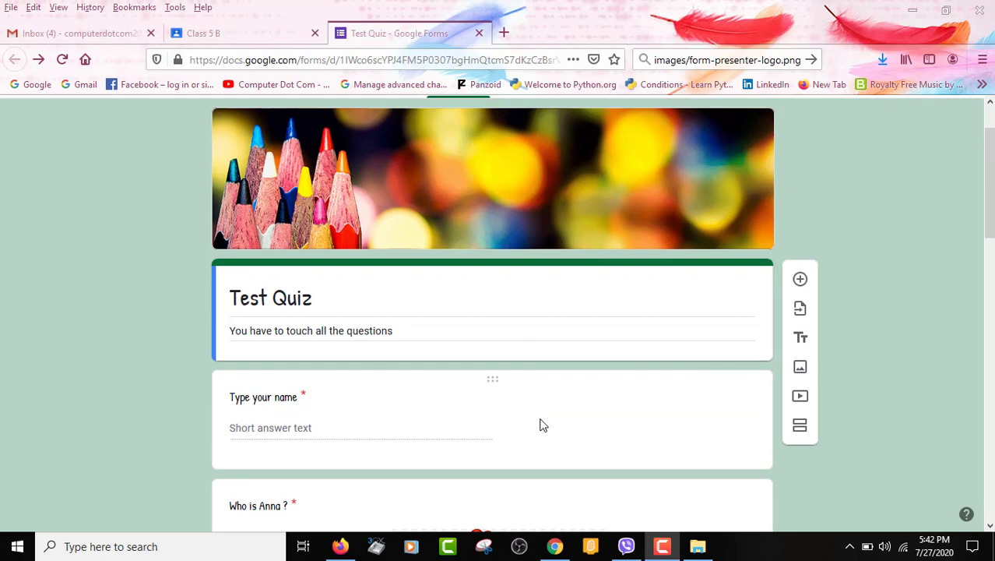
scroll(543, 425, down, 2)
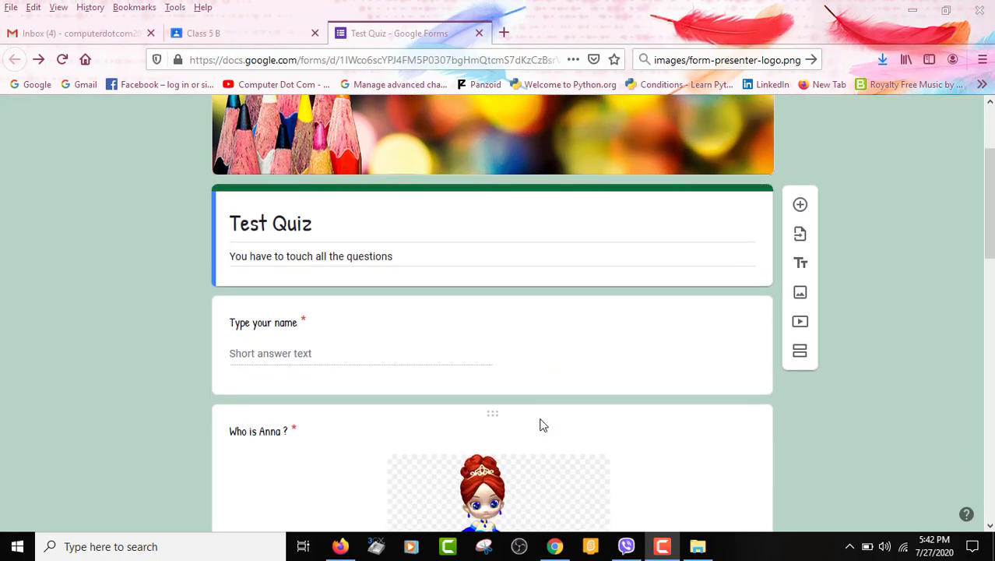
scroll(542, 425, down, 6)
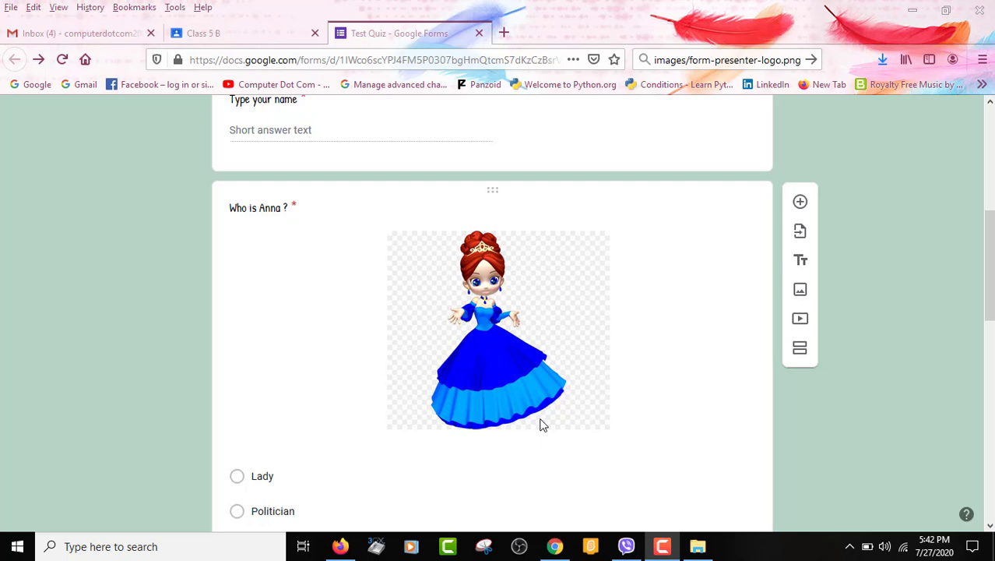
scroll(543, 425, down, 8)
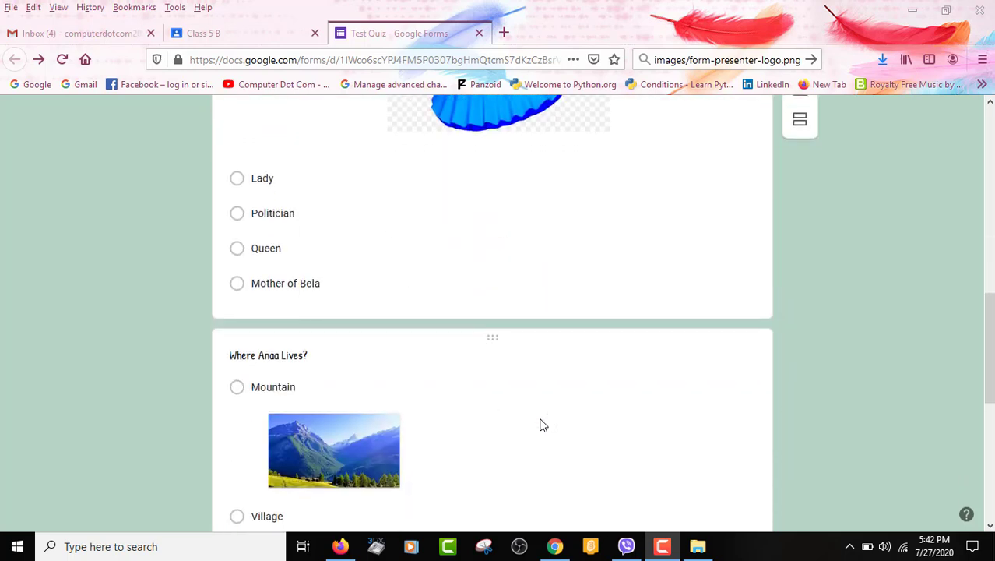
scroll(543, 425, down, 4)
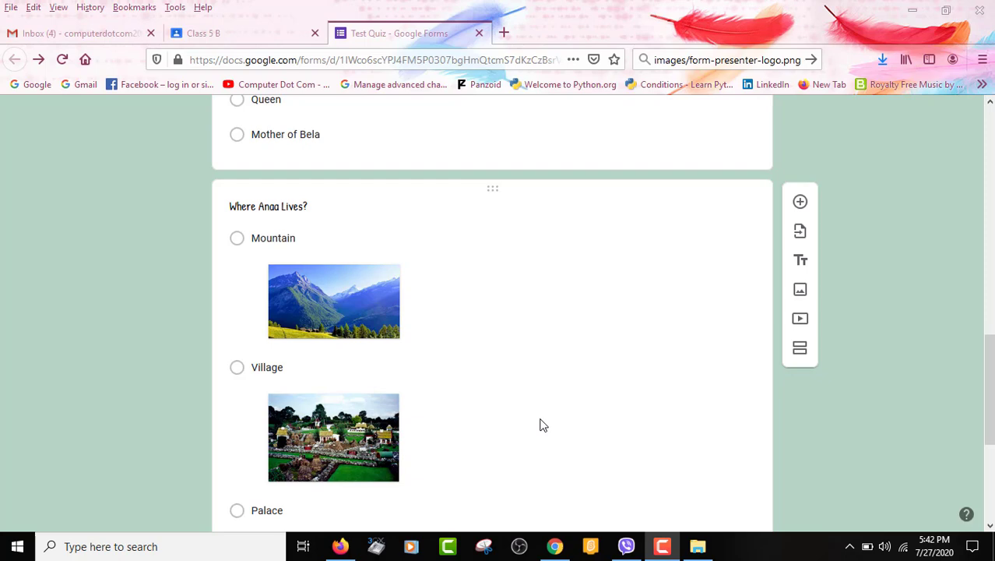
scroll(543, 425, down, 7)
scroll(579, 379, up, 20)
scroll(579, 379, down, 9)
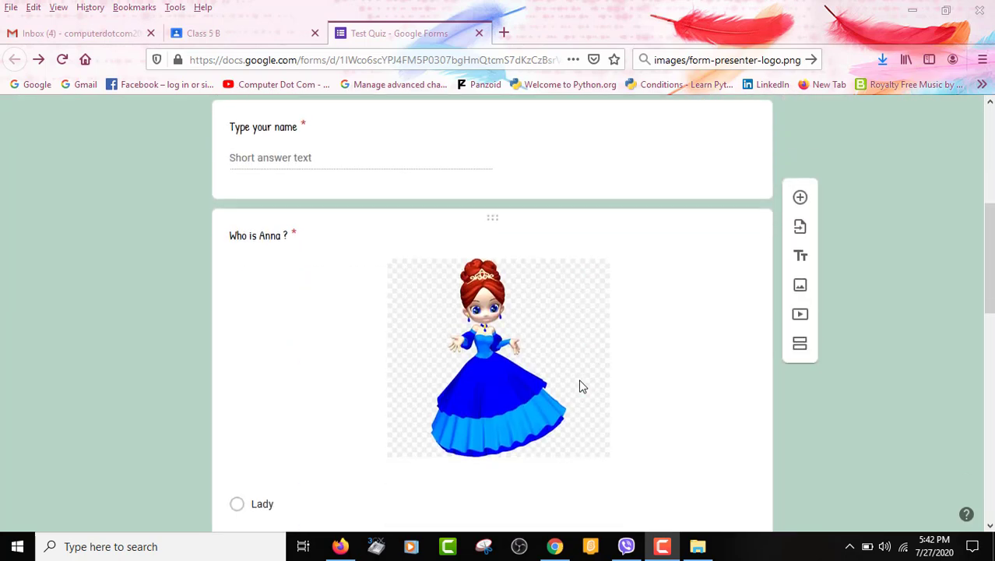
scroll(580, 380, up, 10)
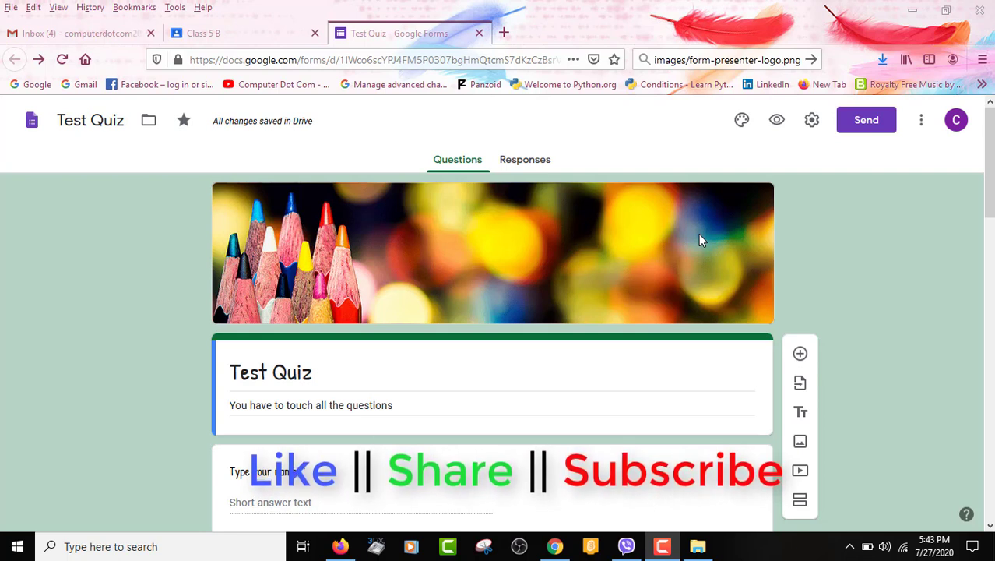
Browse the marketplace of add-ons that work with Forms and open the Form Presenter page
click(922, 132)
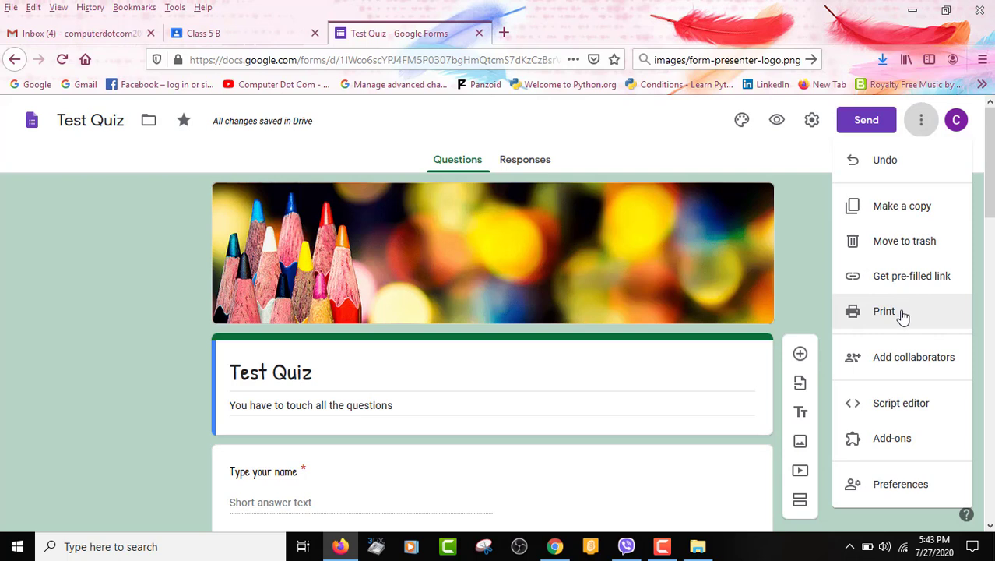
click(911, 451)
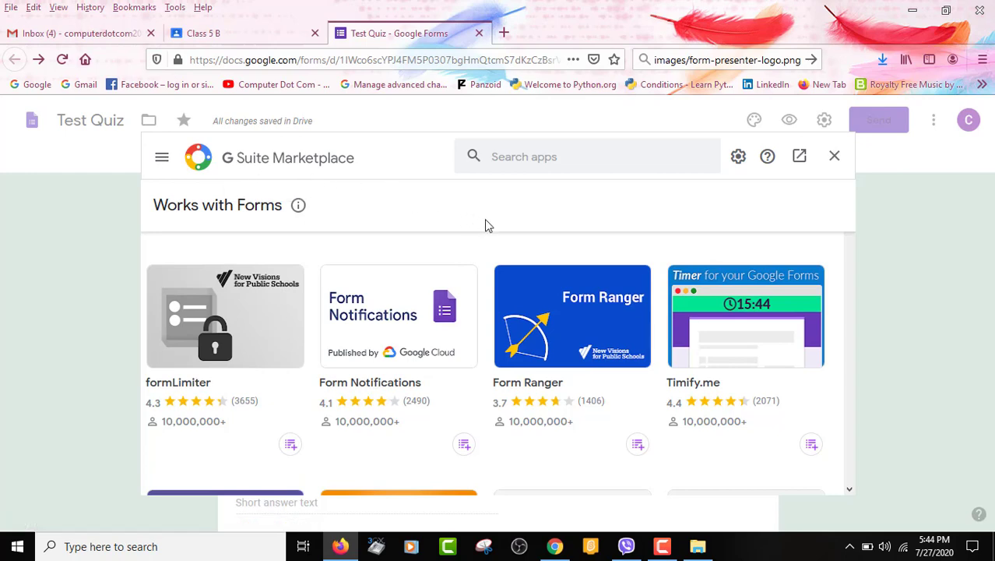
scroll(530, 374, down, 5)
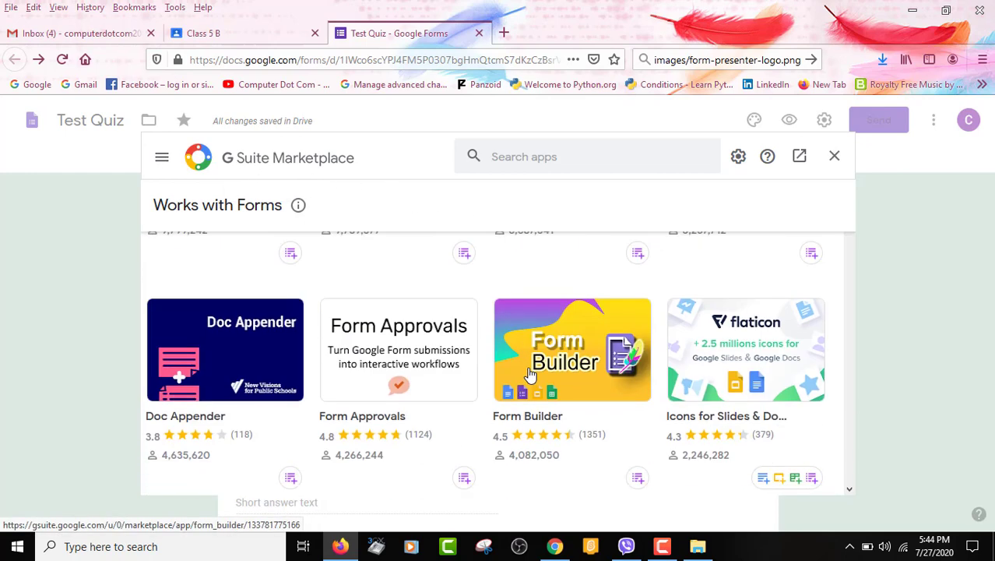
scroll(529, 376, up, 1)
scroll(728, 452, up, 4)
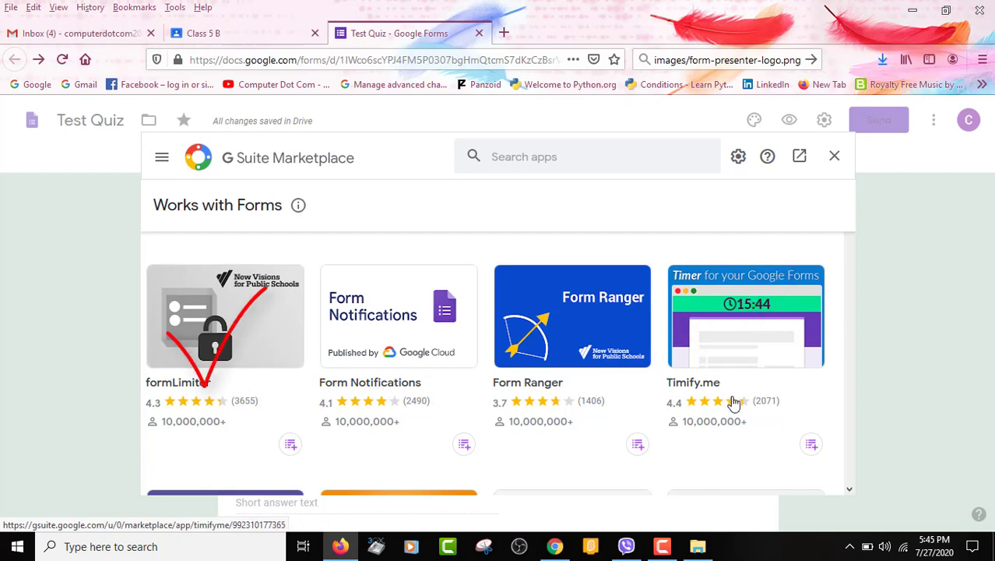
scroll(742, 372, down, 5)
scroll(742, 370, up, 5)
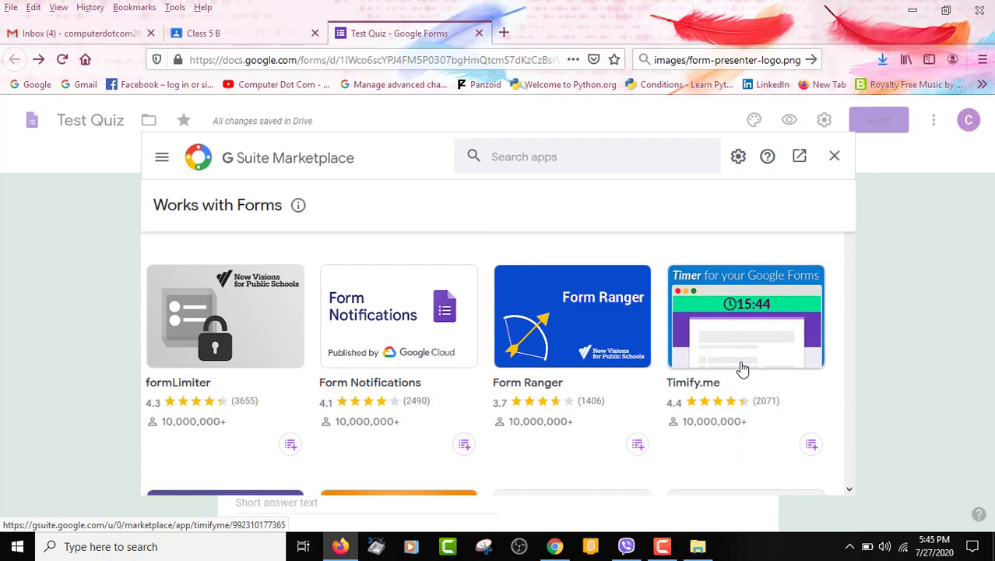
scroll(742, 370, down, 10)
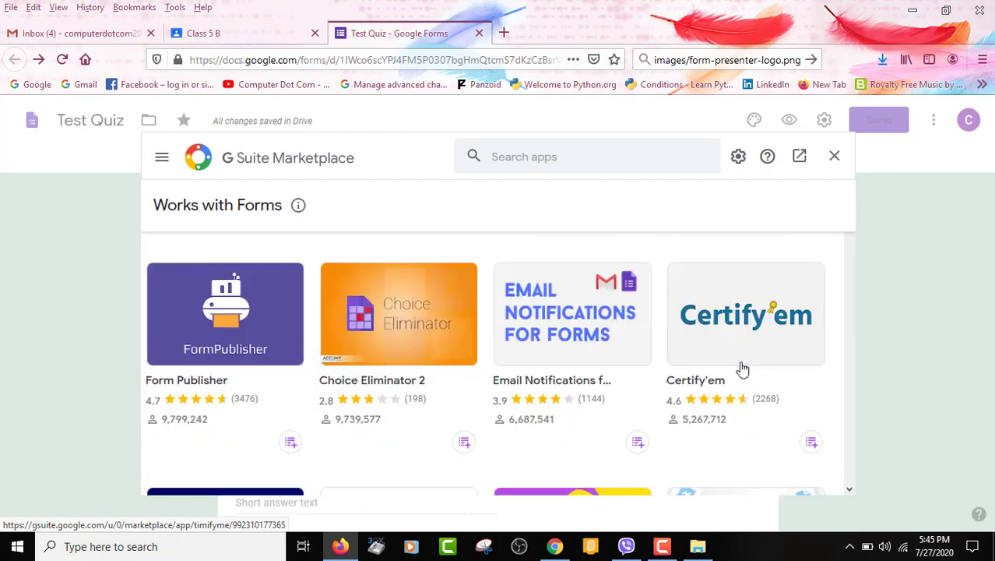
scroll(742, 370, down, 8)
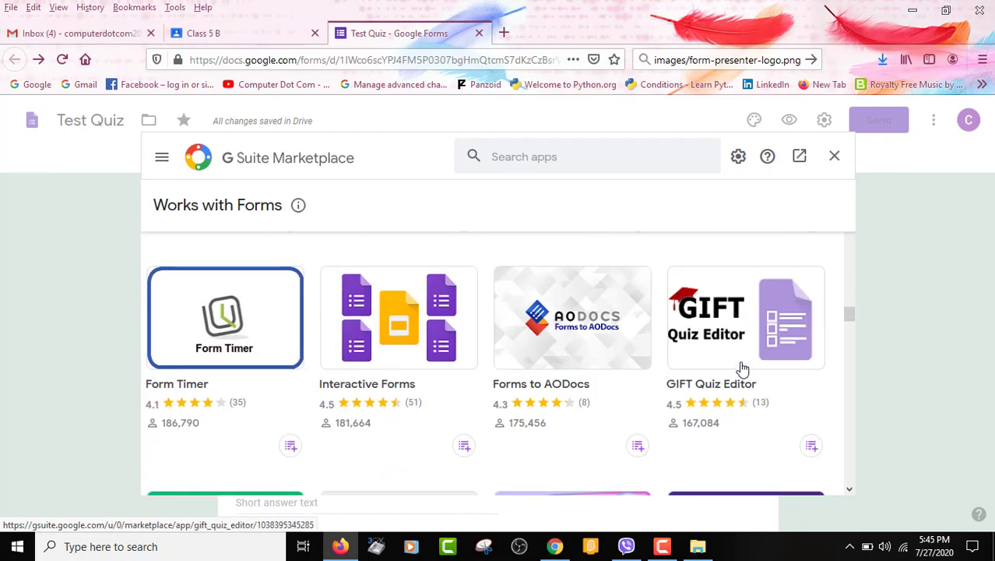
scroll(742, 370, up, 2)
scroll(742, 369, up, 3)
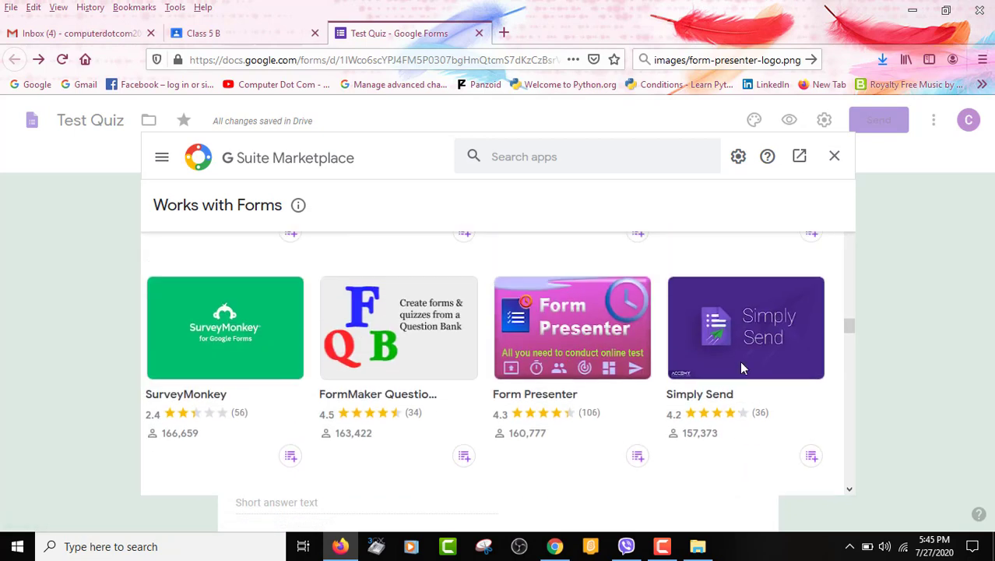
click(604, 389)
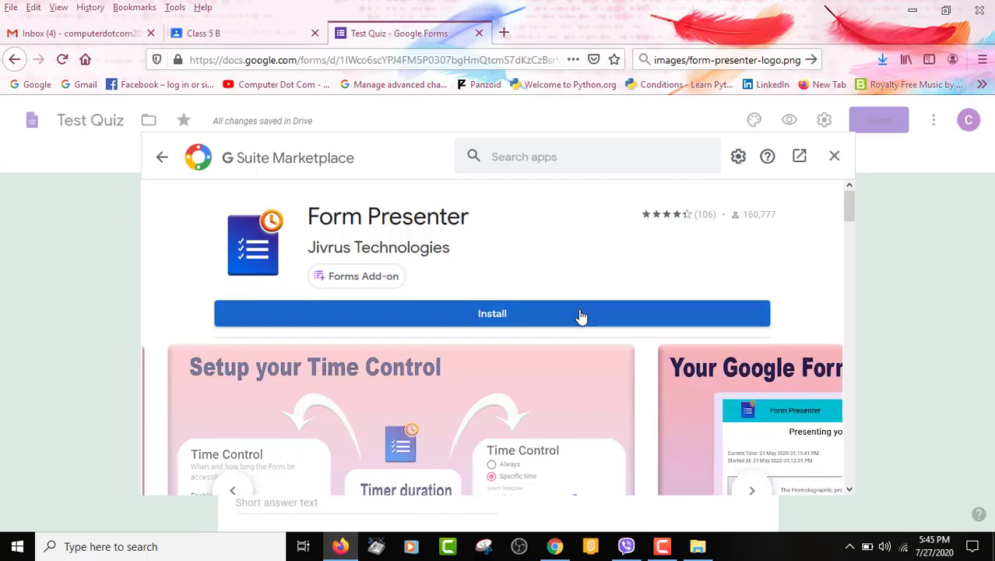
Install the Form Presenter add-on, granting it access through the existing Google account, and return to the quiz form
click(573, 319)
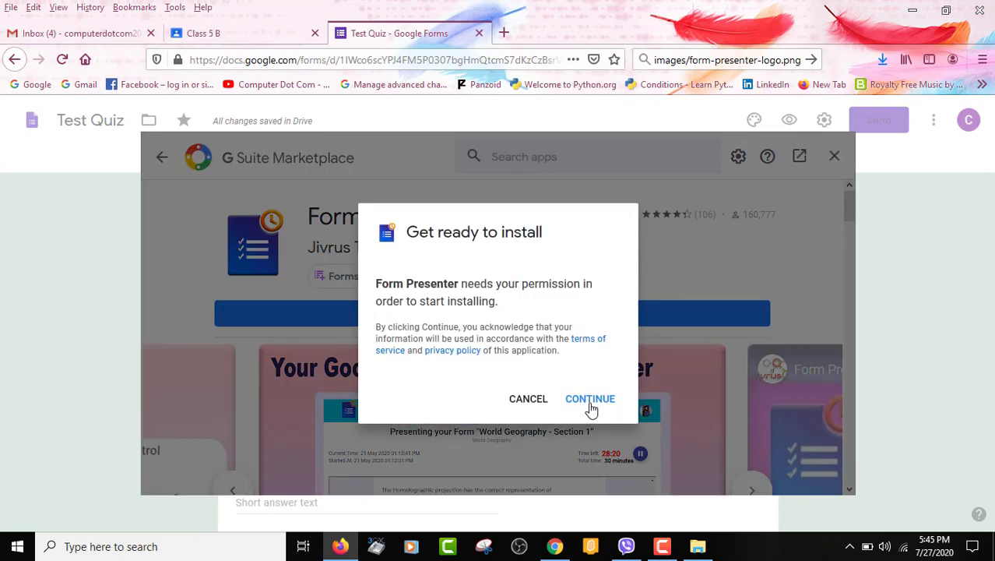
click(591, 407)
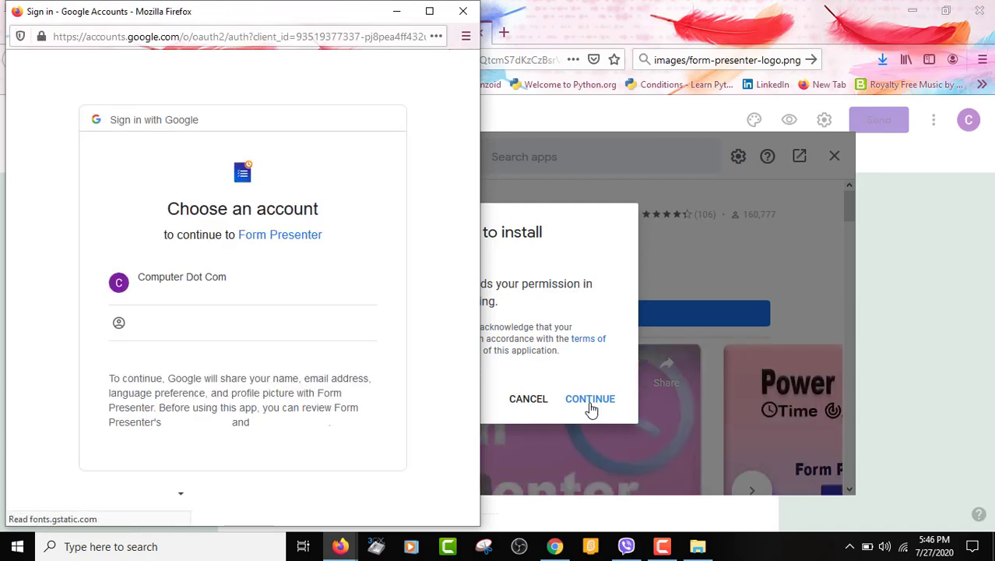
click(247, 288)
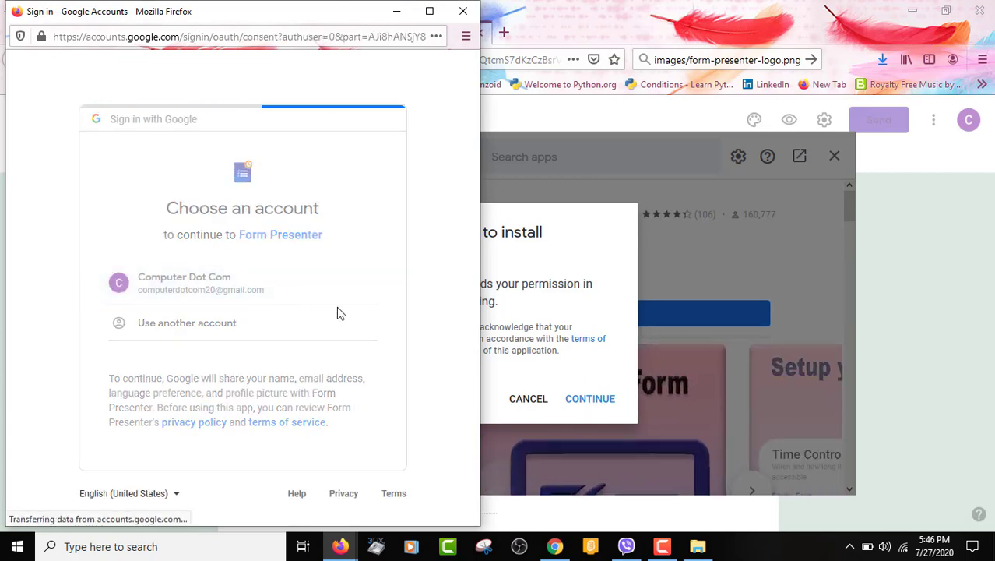
scroll(311, 333, down, 2)
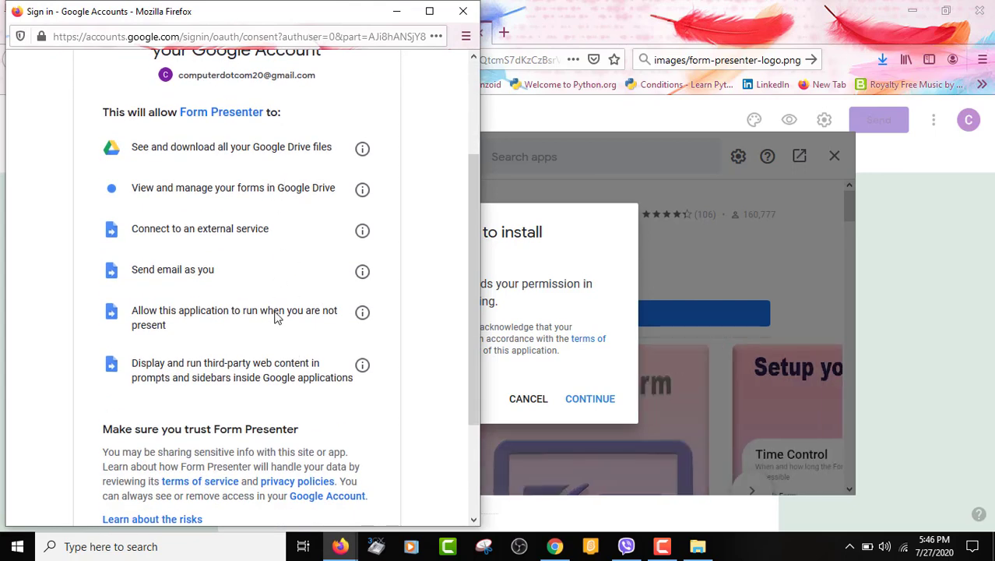
scroll(276, 311, down, 3)
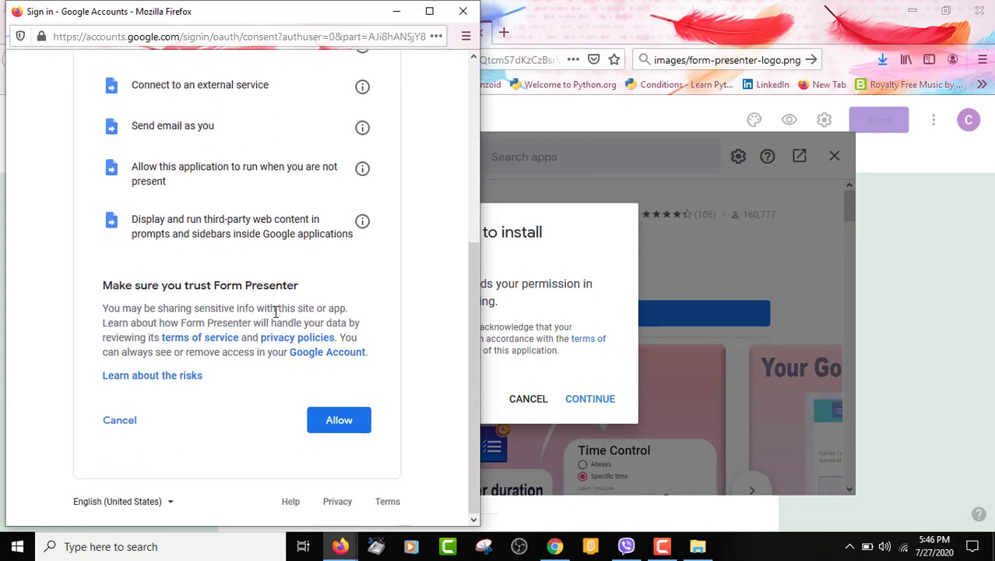
click(331, 421)
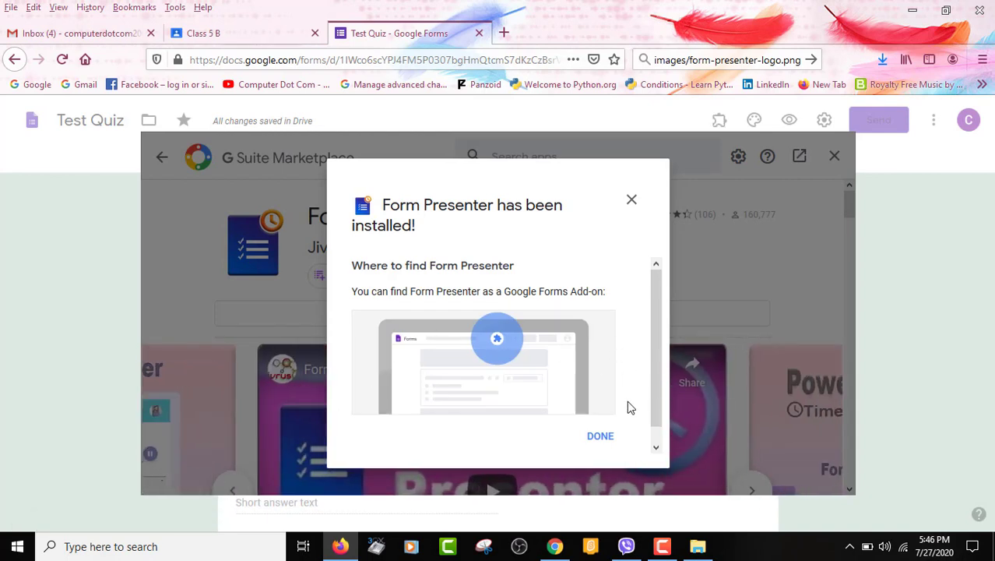
click(599, 438)
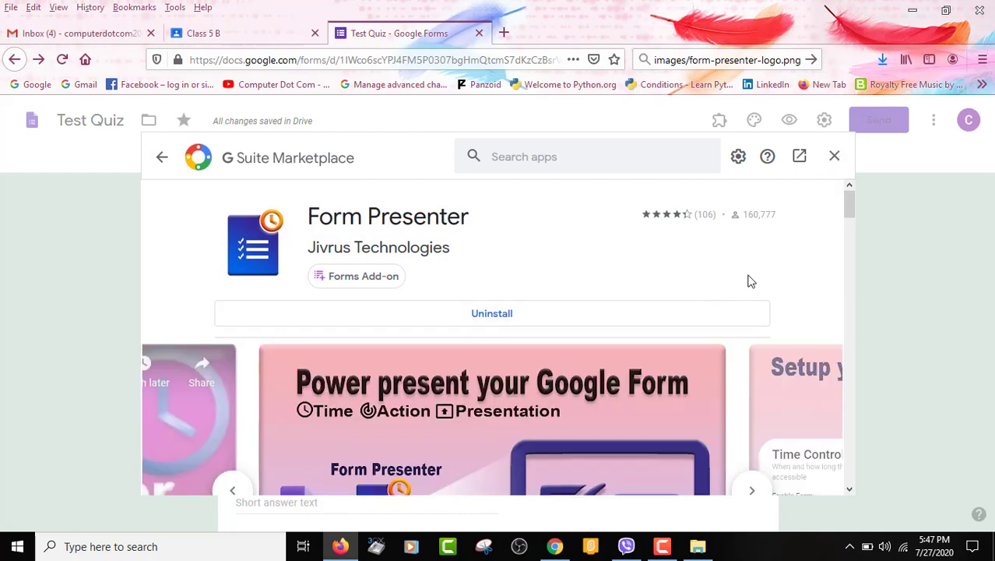
click(834, 158)
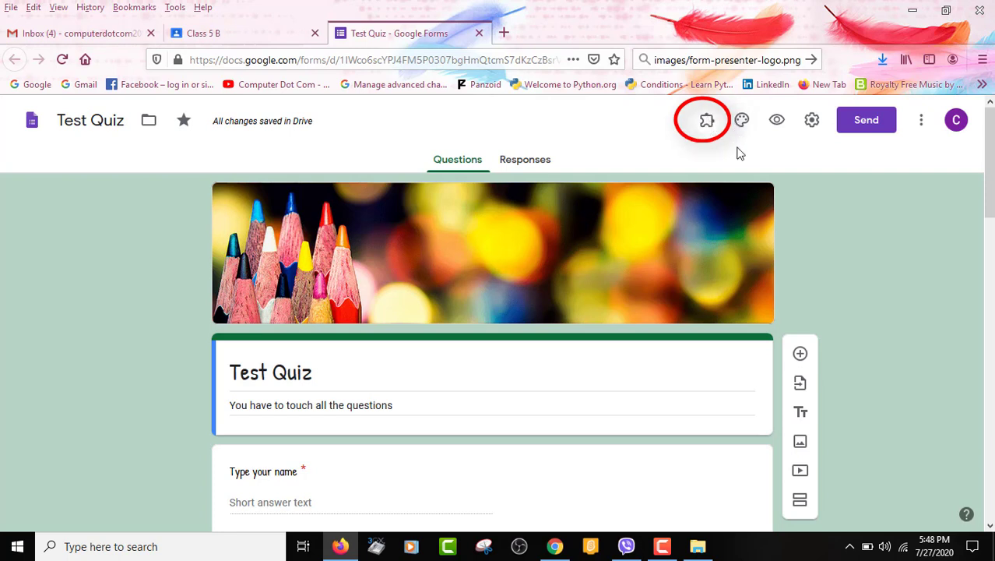
Open the setup of the Form Presenter add-on for the Test Quiz form
click(706, 122)
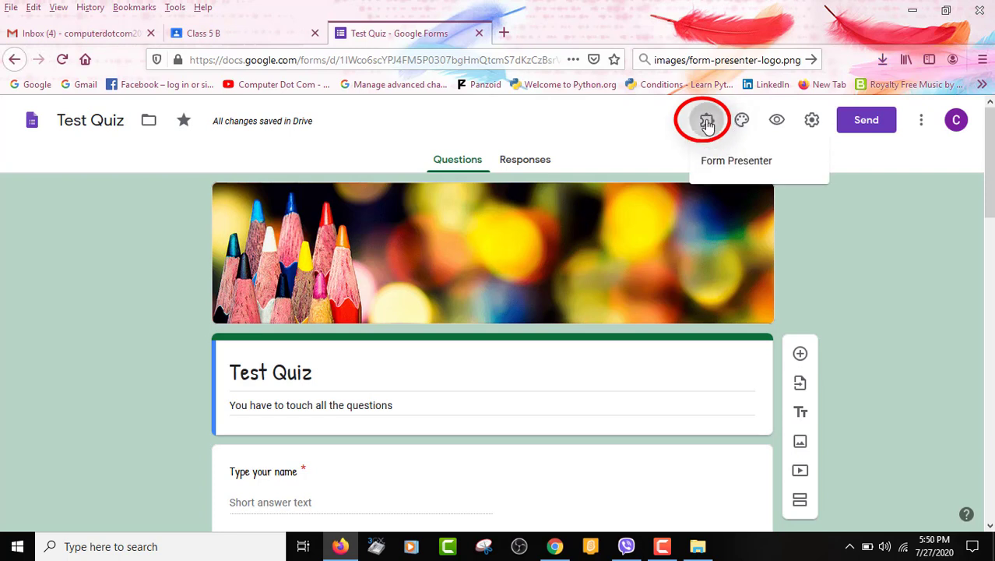
click(746, 166)
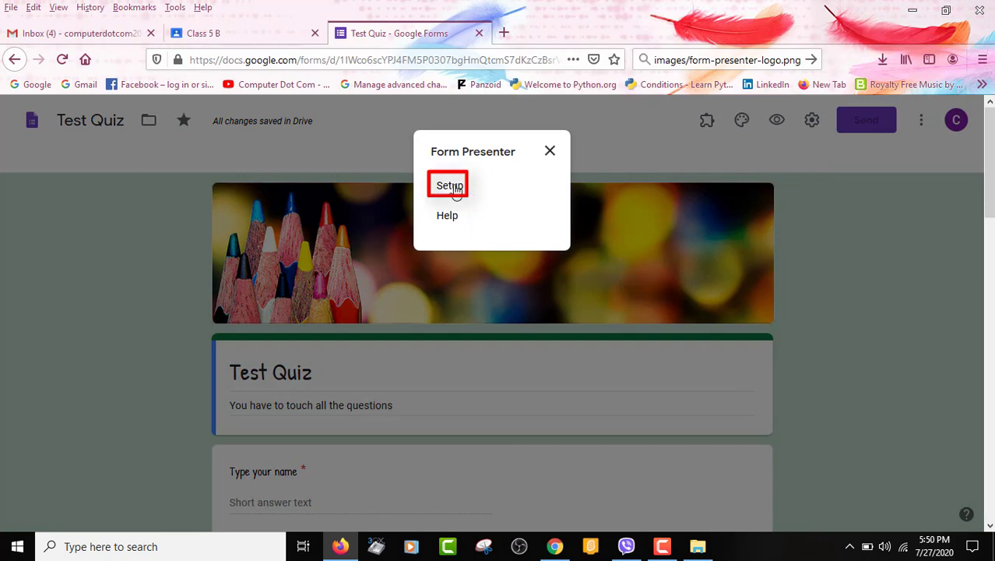
click(454, 190)
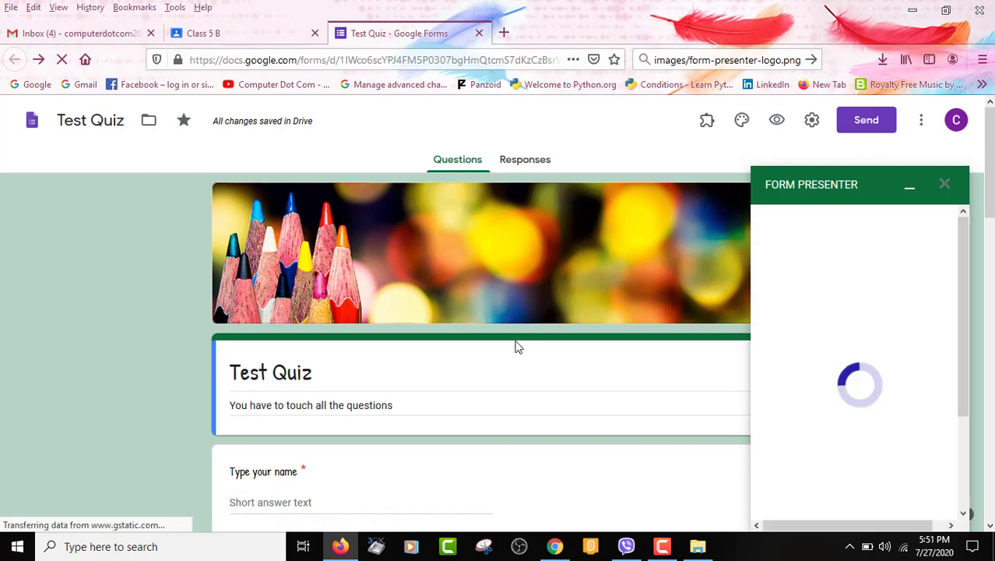
scroll(516, 344, down, 3)
scroll(516, 344, down, 6)
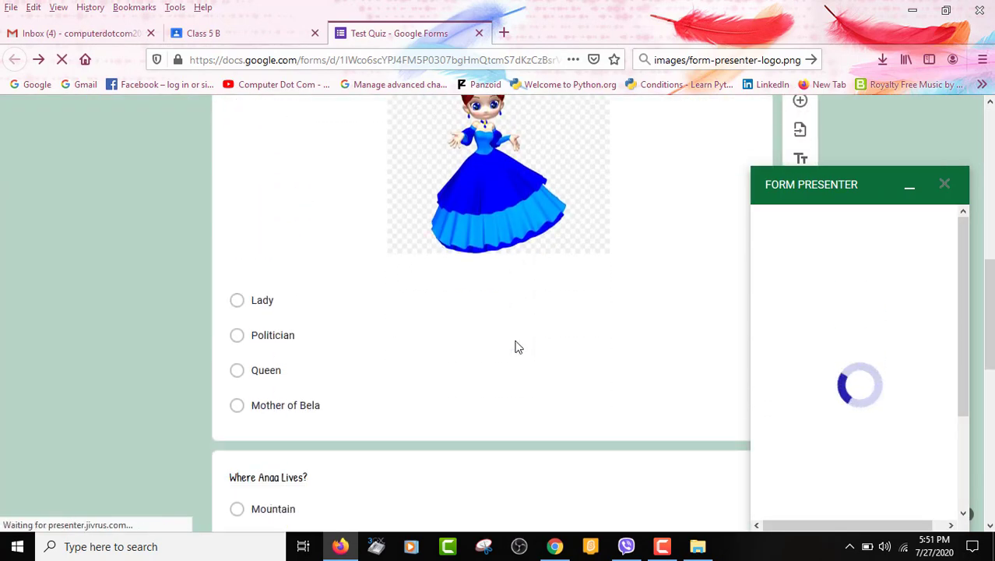
scroll(514, 340, up, 6)
scroll(515, 340, up, 3)
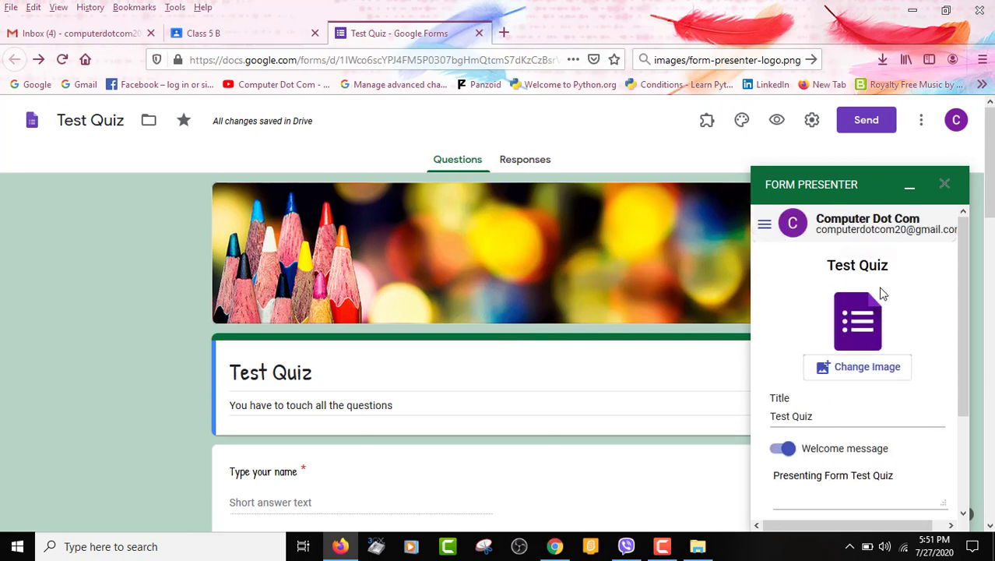
Replace the Form Presenter image with LoGo1.png from the Desktop folder
scroll(882, 292, down, 6)
scroll(882, 293, up, 5)
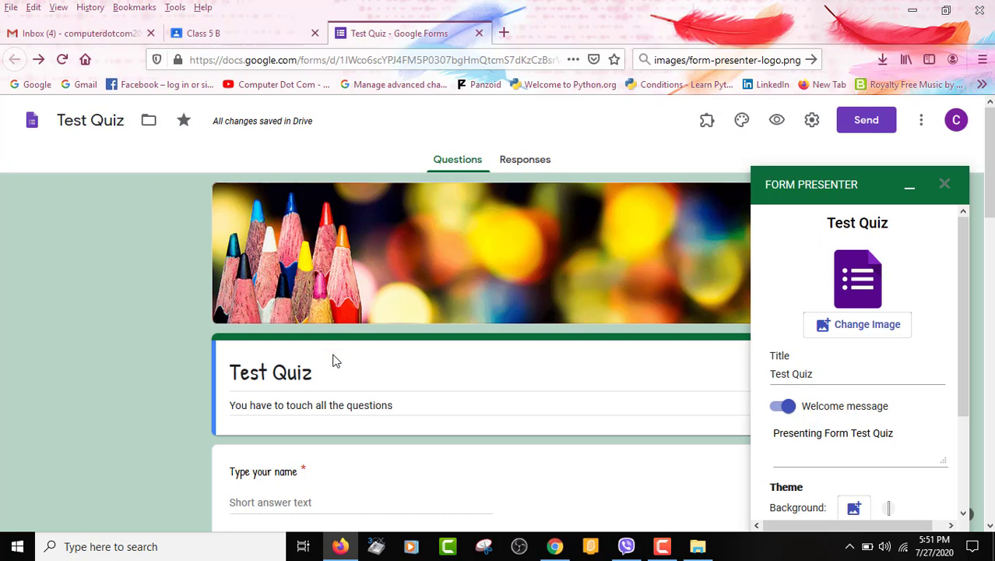
click(867, 332)
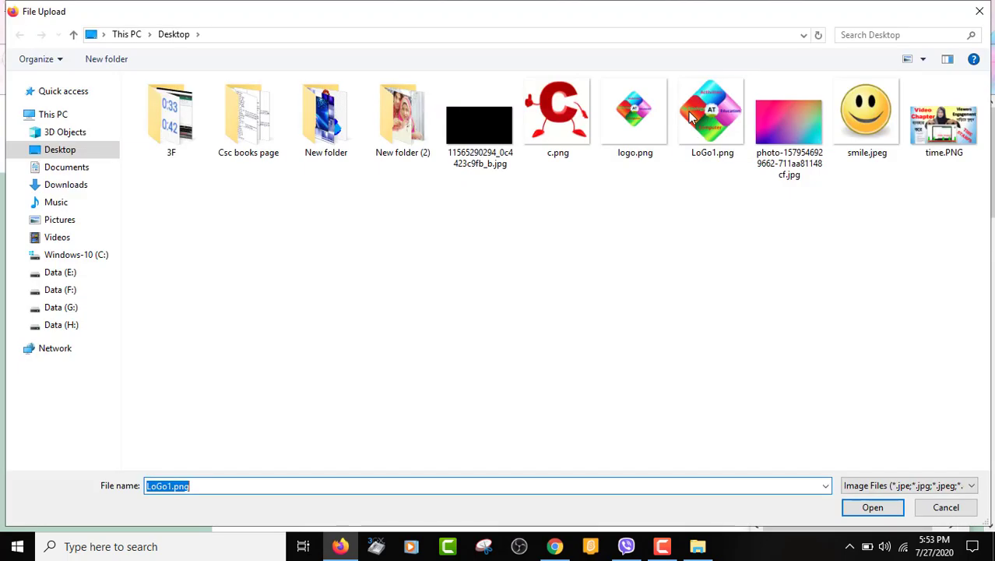
click(712, 132)
click(872, 507)
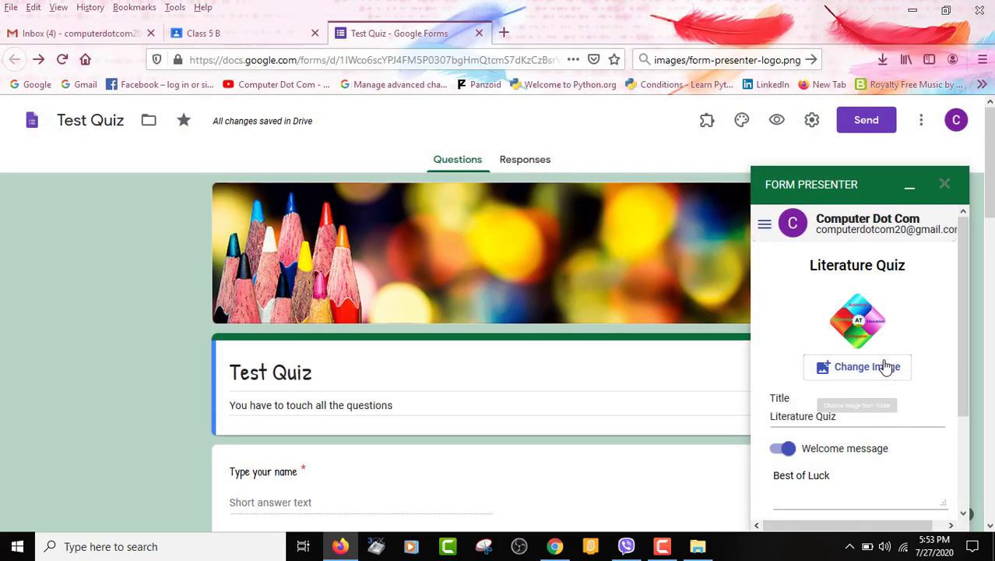
Set the presentation title to "Literature Quiz" and the welcome message to "Best of Luck !!"
click(800, 414)
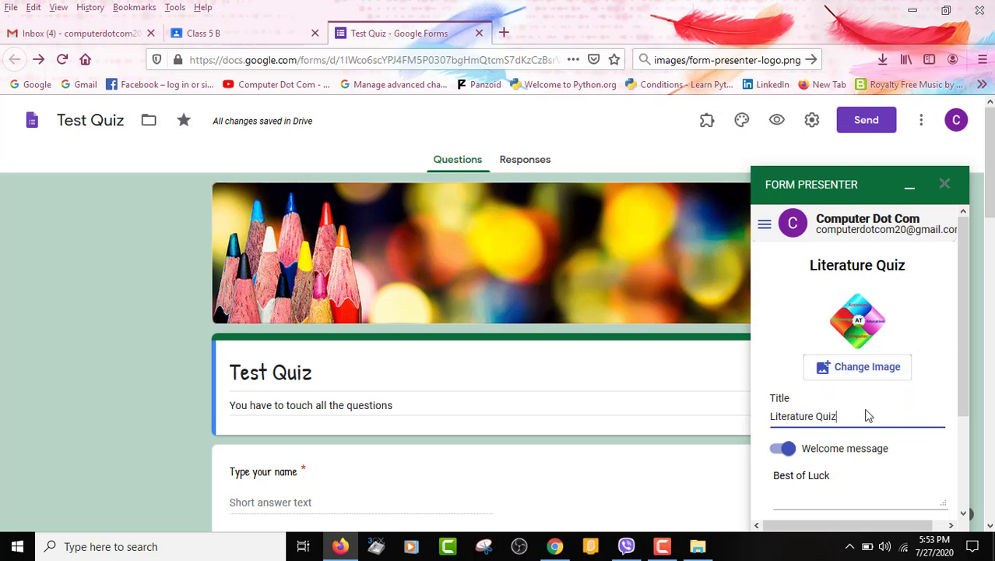
scroll(847, 418, down, 2)
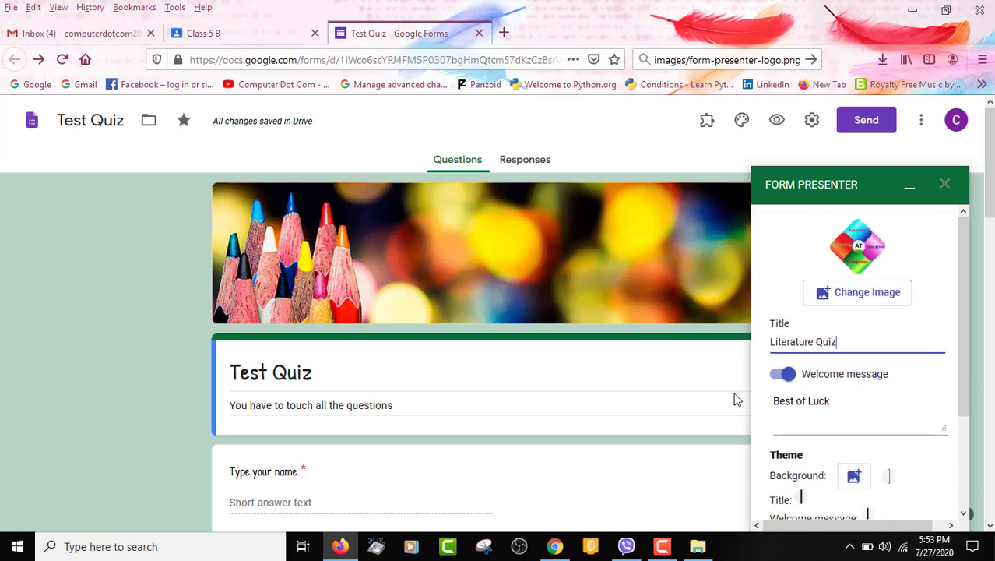
click(837, 397)
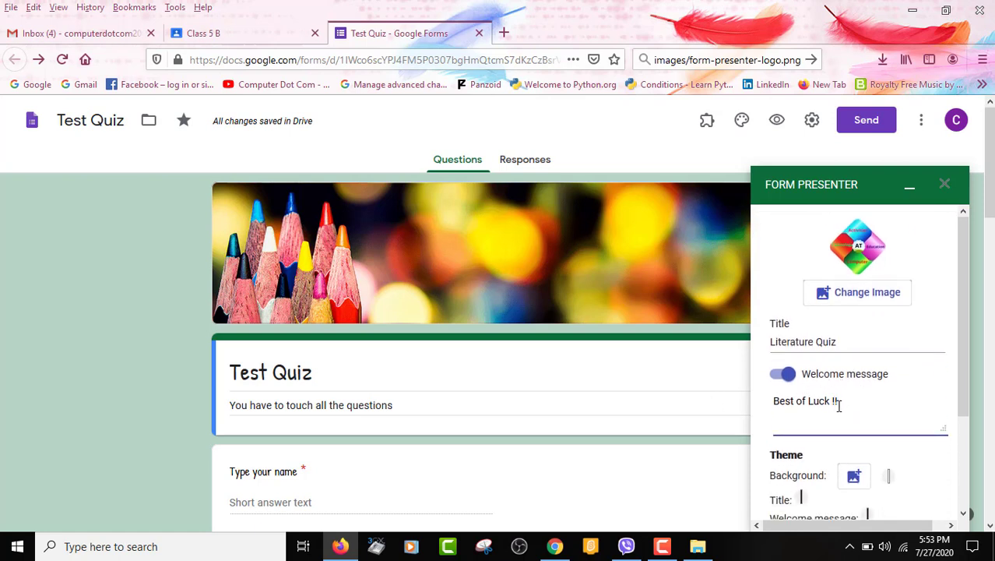
scroll(850, 410, down, 4)
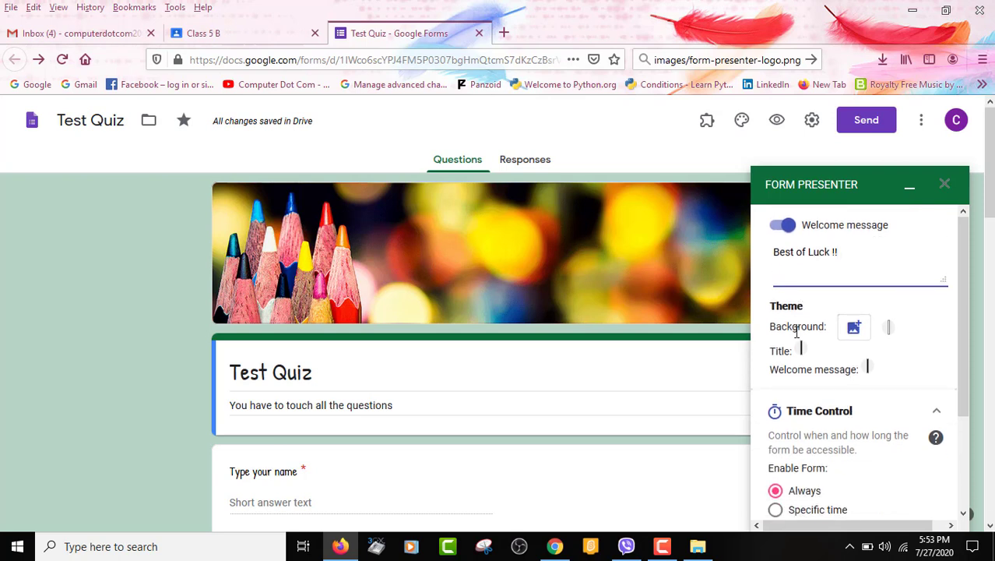
click(855, 331)
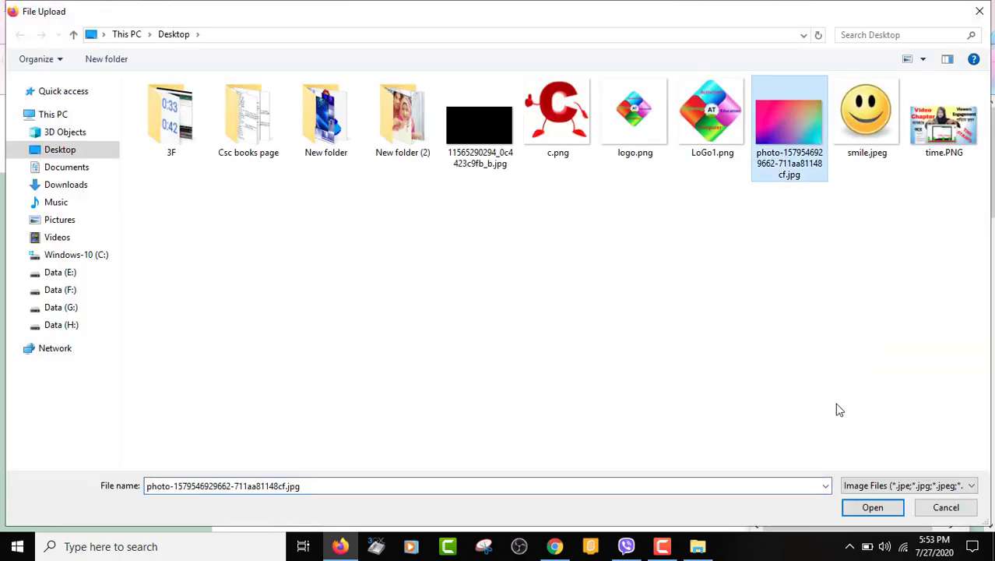
click(872, 507)
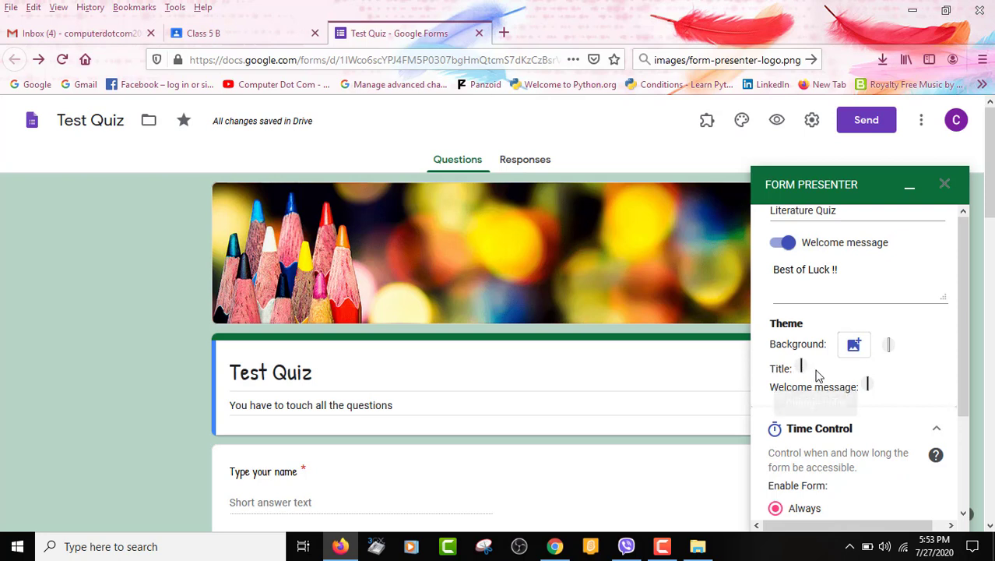
click(888, 346)
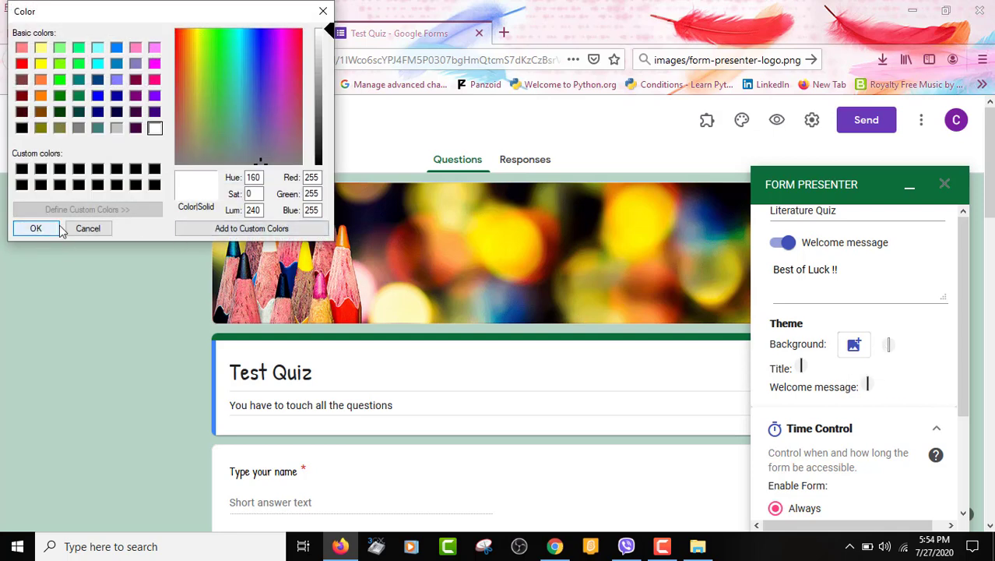
click(37, 230)
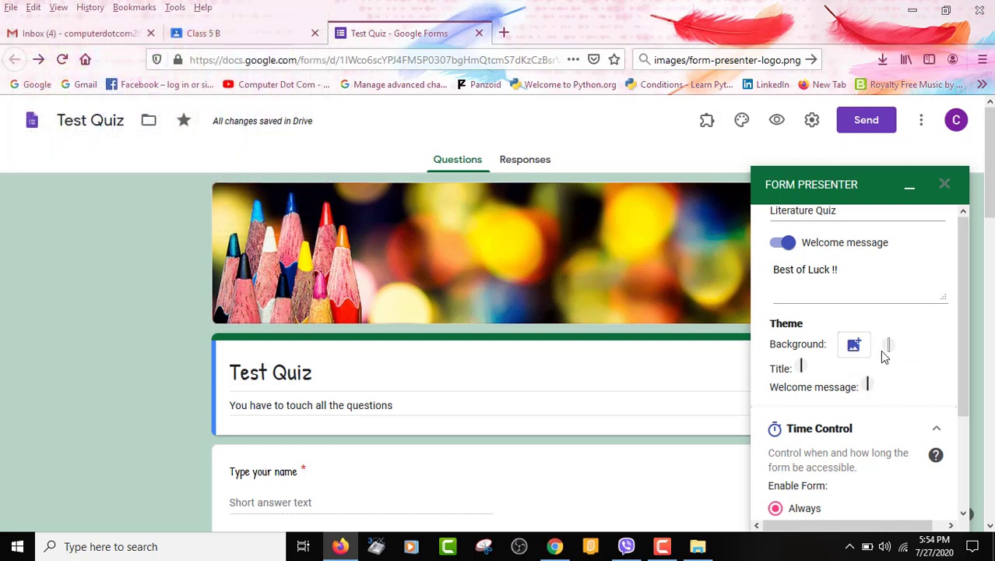
Change the theme's title color to white
click(803, 367)
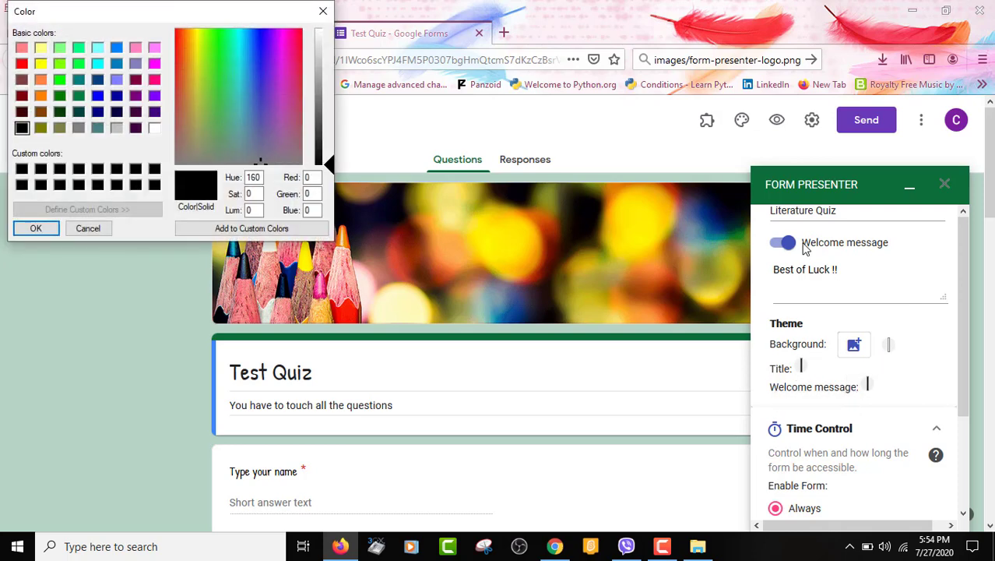
scroll(804, 249, up, 2)
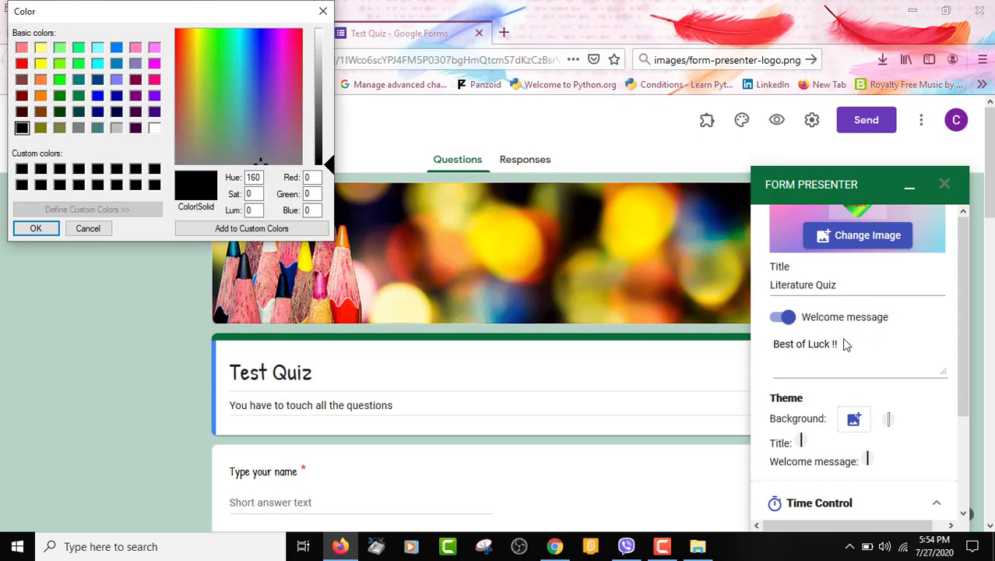
scroll(845, 345, down, 2)
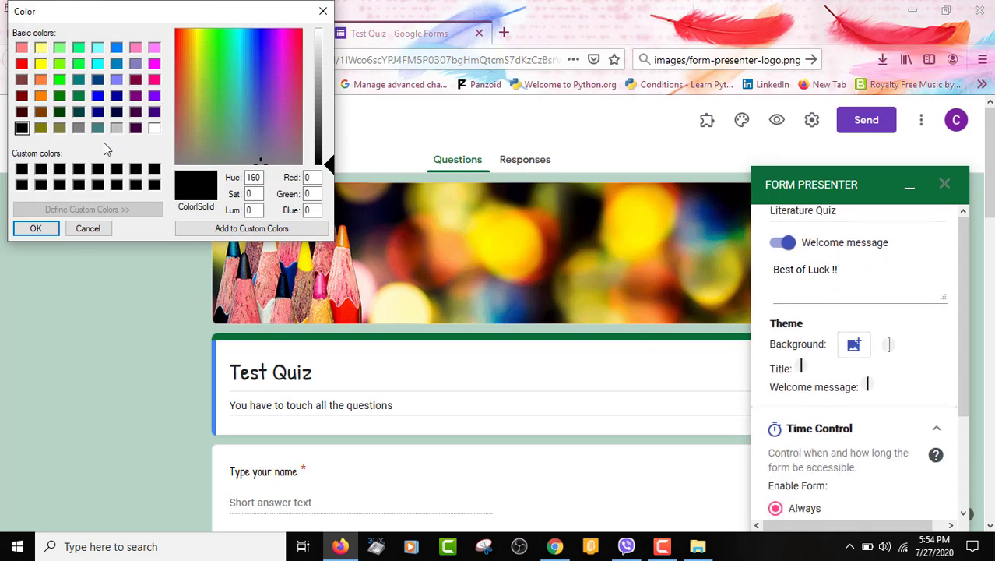
click(154, 129)
click(36, 229)
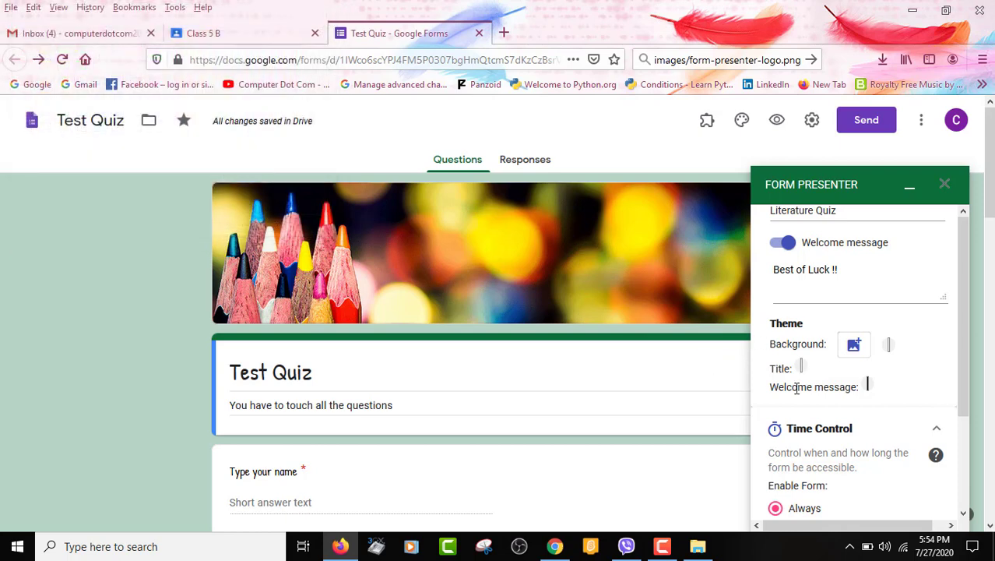
Change the theme's welcome message color to bright green
scroll(857, 325, up, 2)
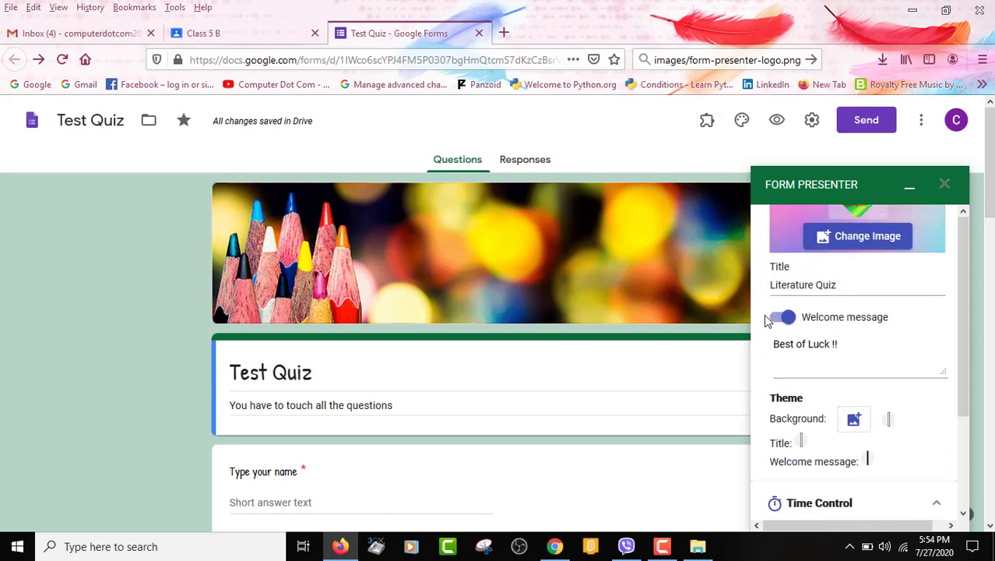
scroll(859, 360, down, 3)
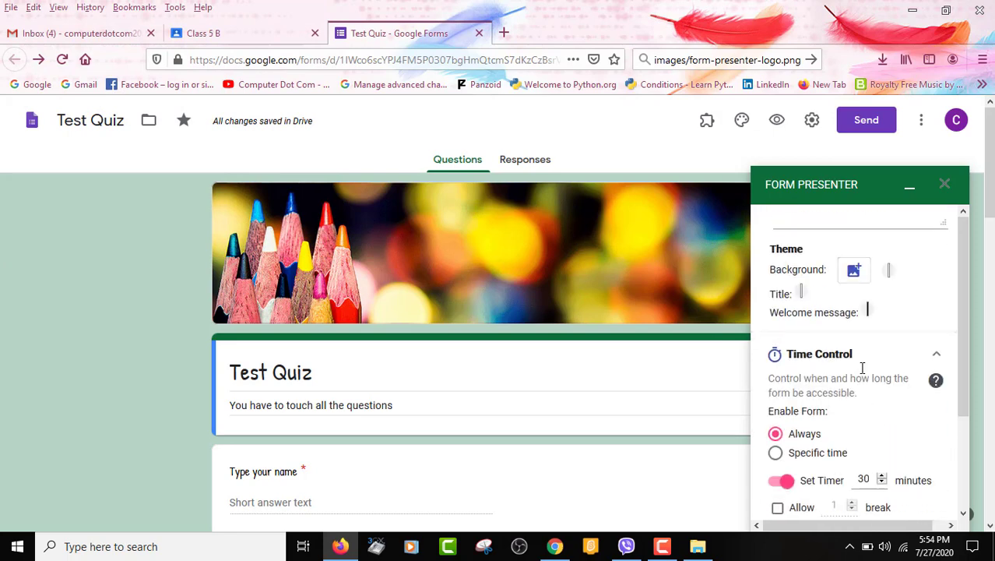
click(867, 312)
scroll(875, 318, up, 2)
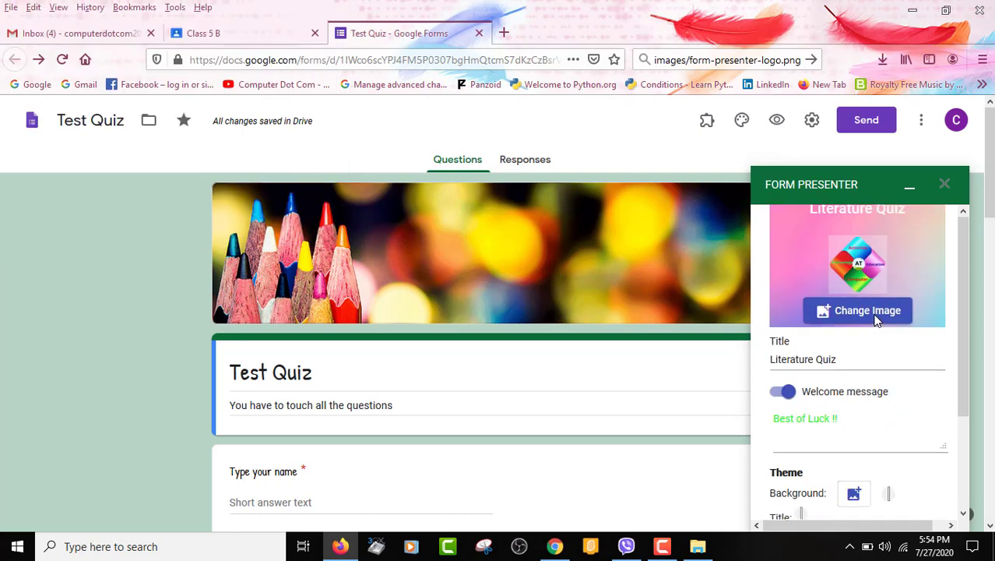
scroll(875, 318, down, 2)
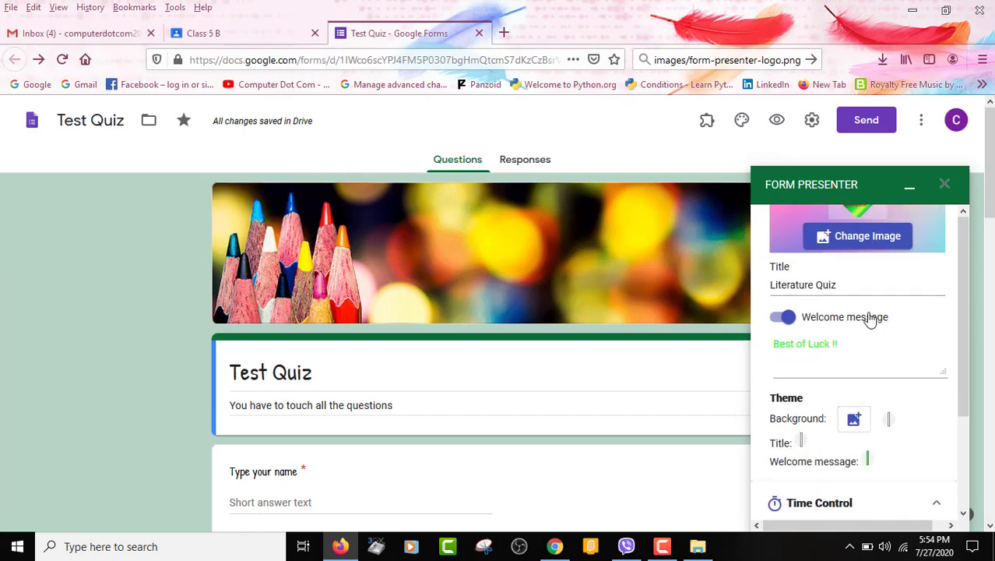
scroll(876, 326, down, 2)
scroll(877, 327, down, 2)
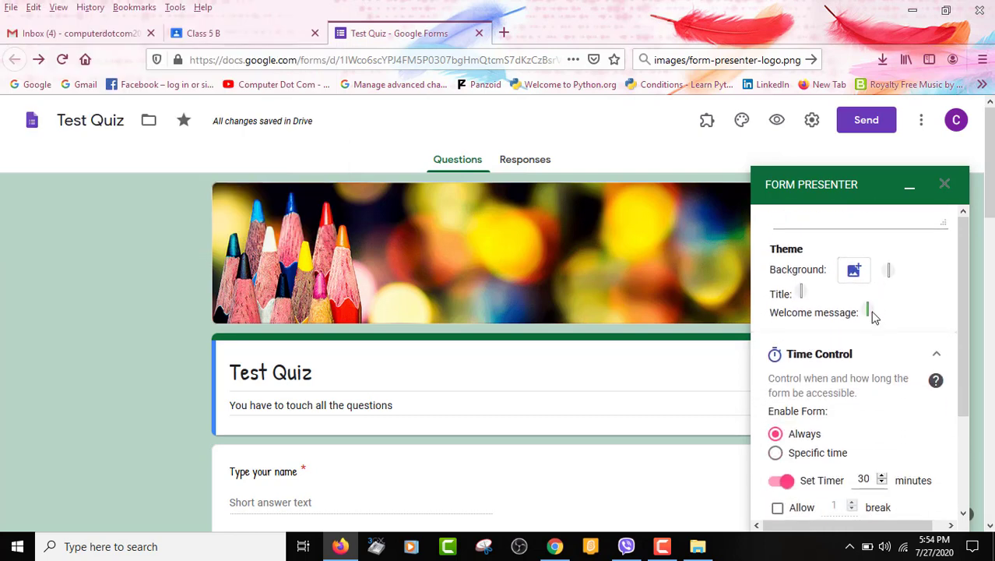
Make the form accessible only for a specific time, with the start time set to 06:00 PM
click(752, 344)
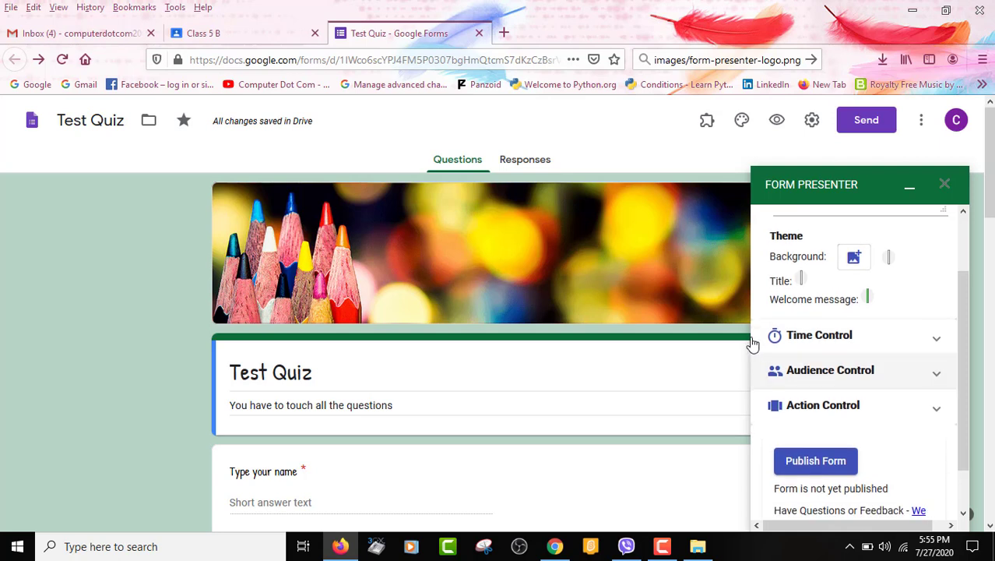
click(936, 342)
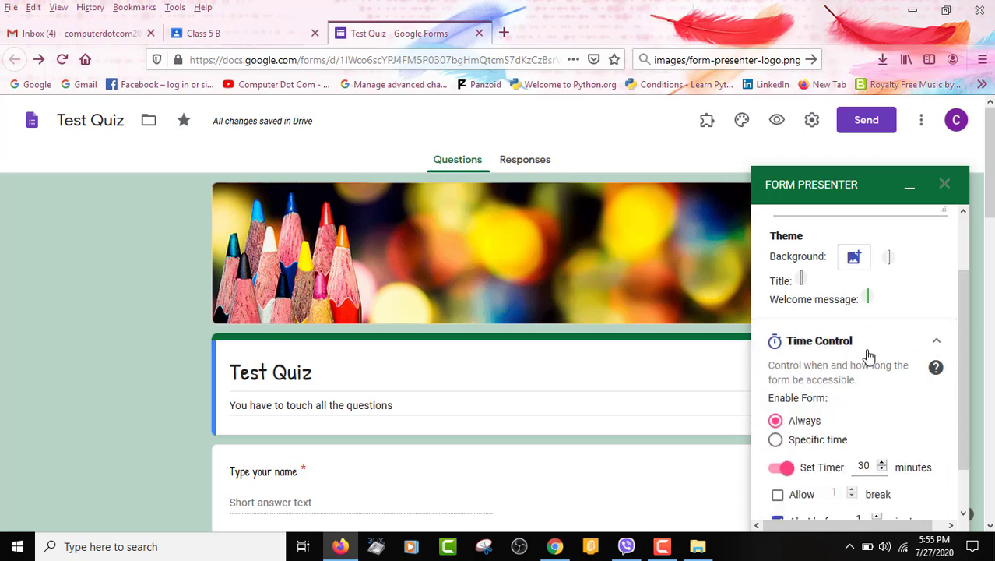
scroll(866, 355, down, 2)
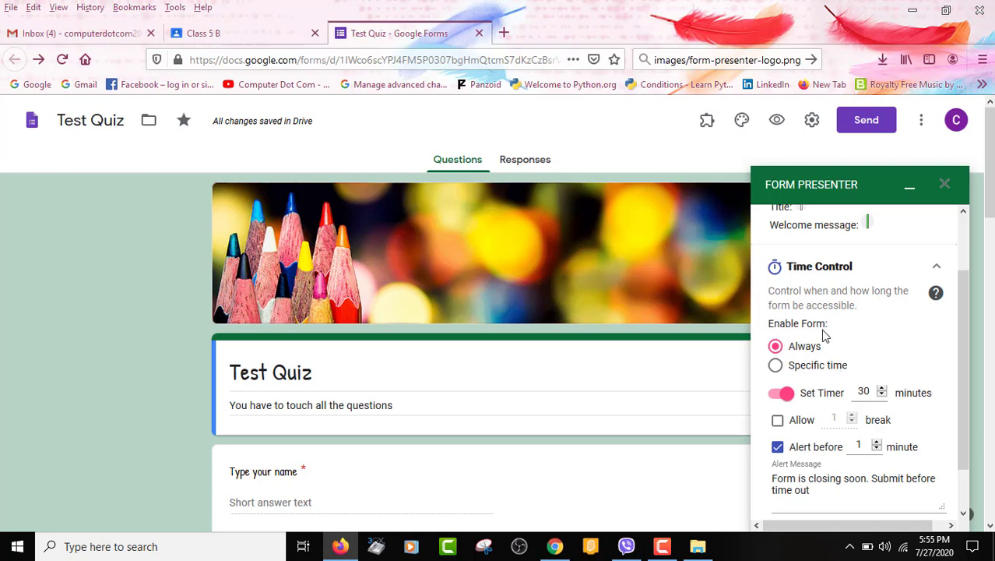
click(777, 366)
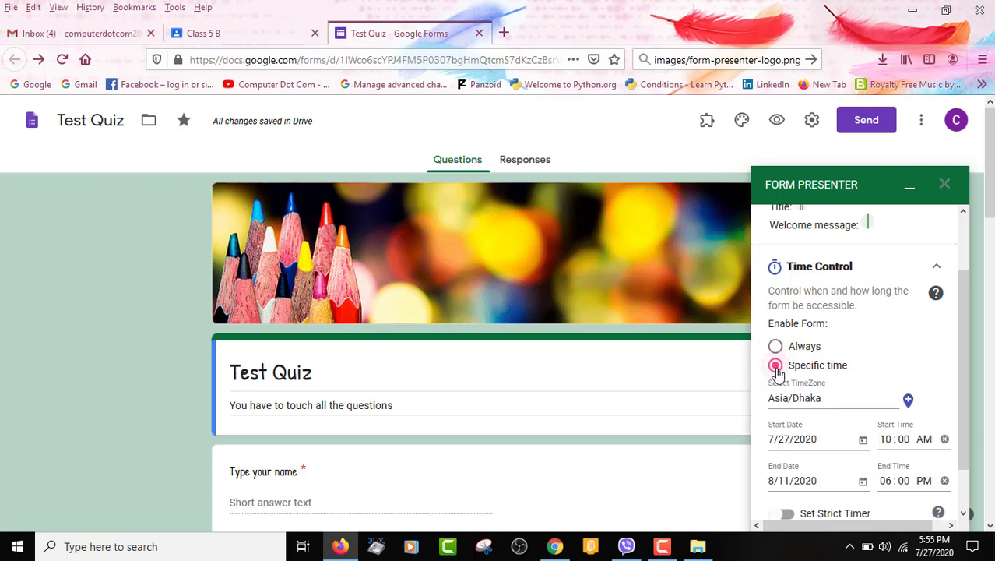
scroll(841, 327, down, 3)
scroll(831, 290, up, 3)
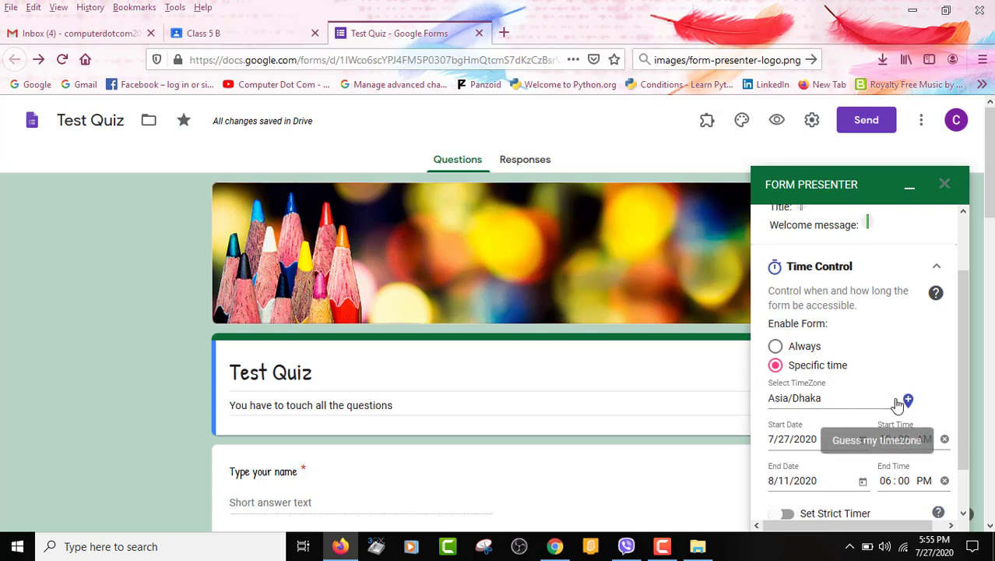
scroll(856, 374, down, 1)
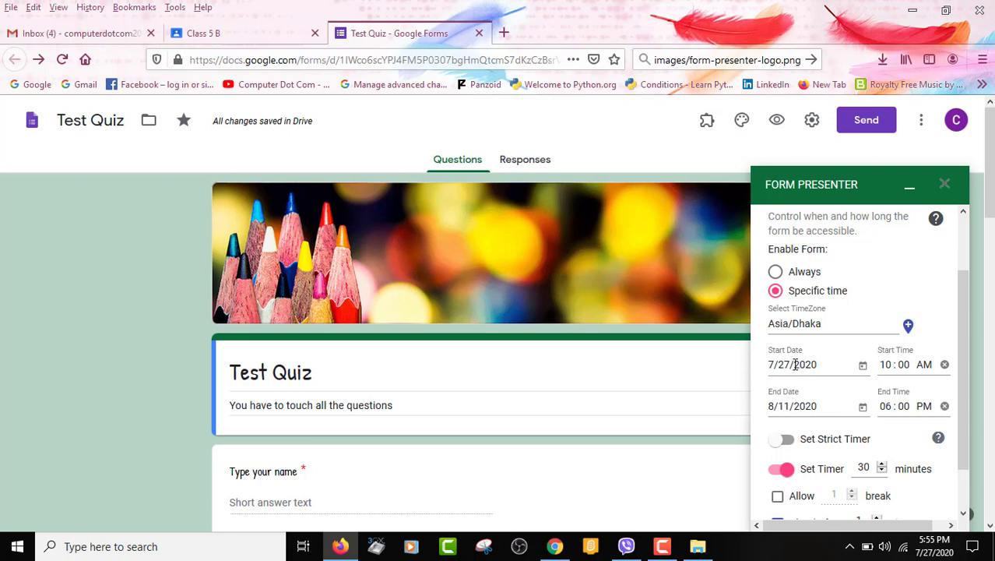
scroll(773, 381, down, 2)
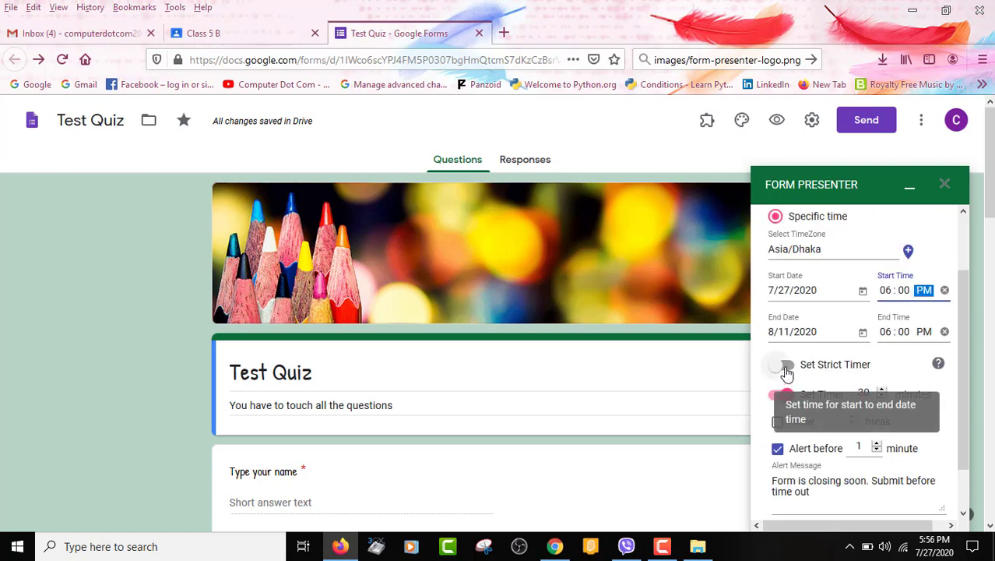
Try to enable the strict timer for the scheduled start-to-end period
click(783, 370)
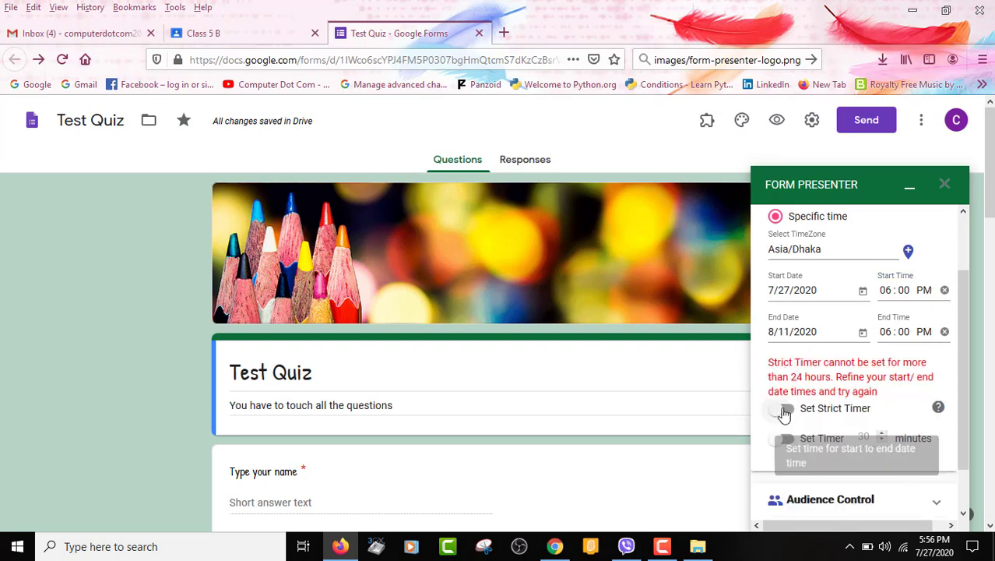
click(776, 415)
click(775, 415)
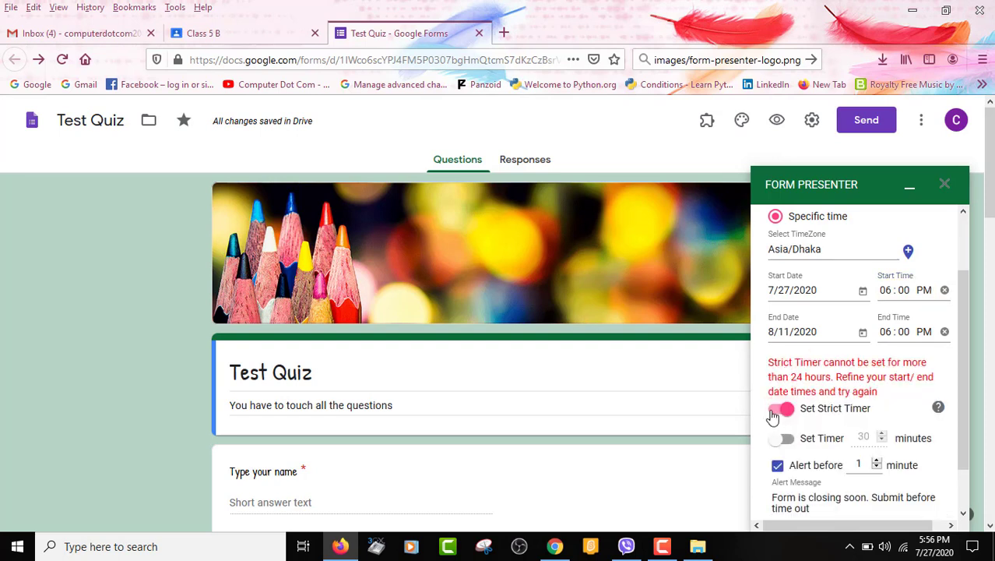
click(776, 414)
click(778, 415)
click(779, 415)
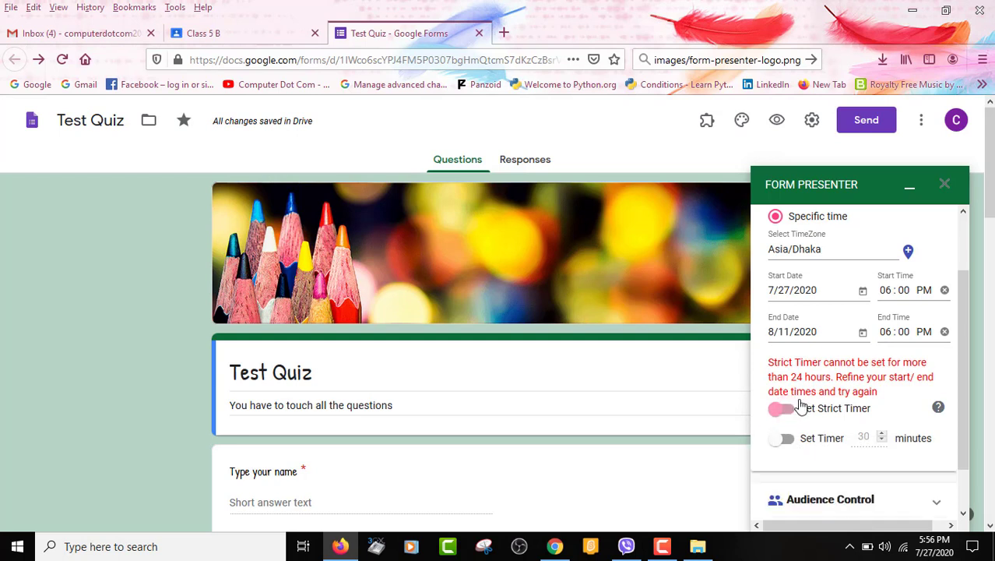
Turn on the form's regular timer, set it to 10 minutes, and close the time control settings
scroll(781, 389, down, 2)
click(781, 366)
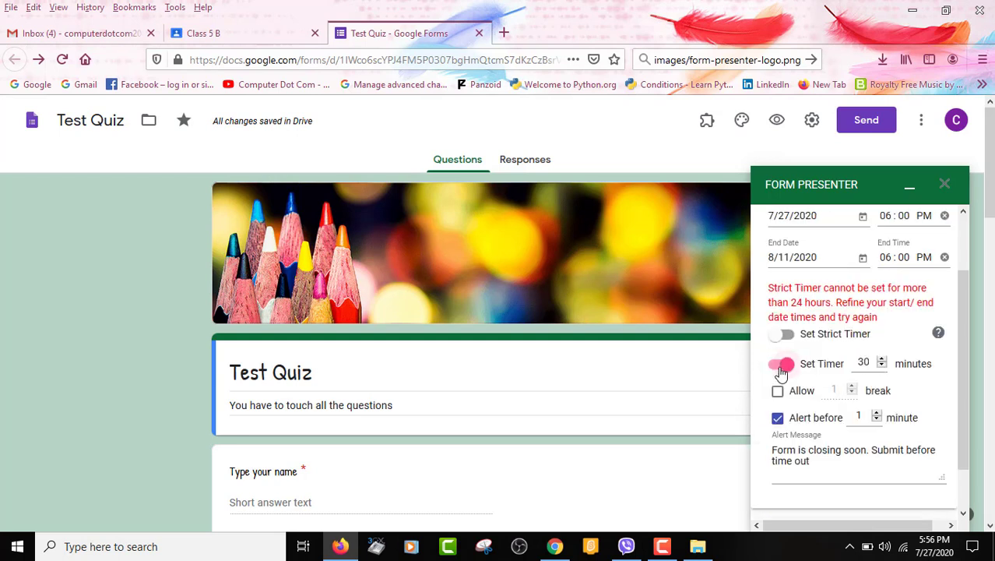
double_click(863, 363)
key(BackSpace)
scroll(890, 412, down, 2)
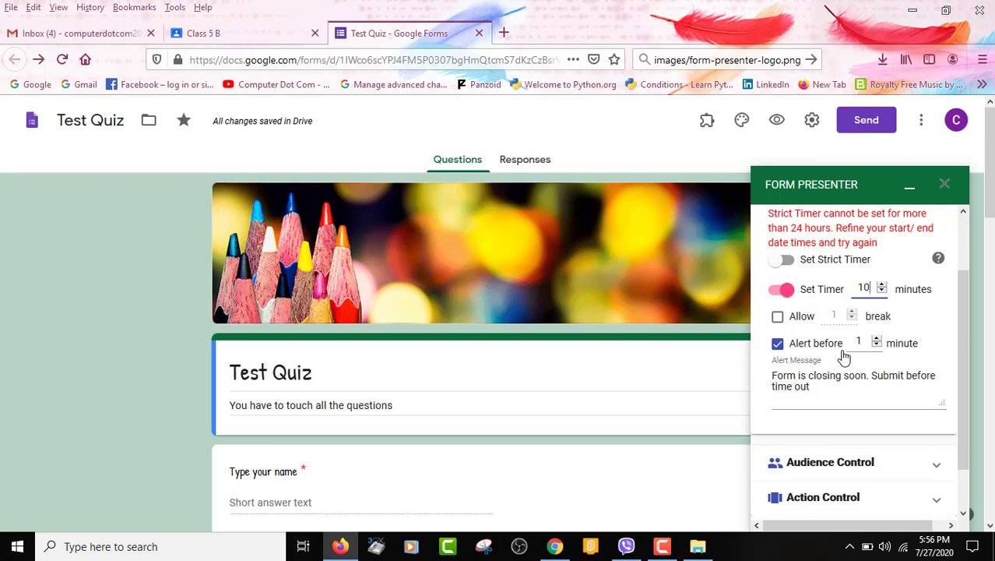
scroll(831, 332, down, 2)
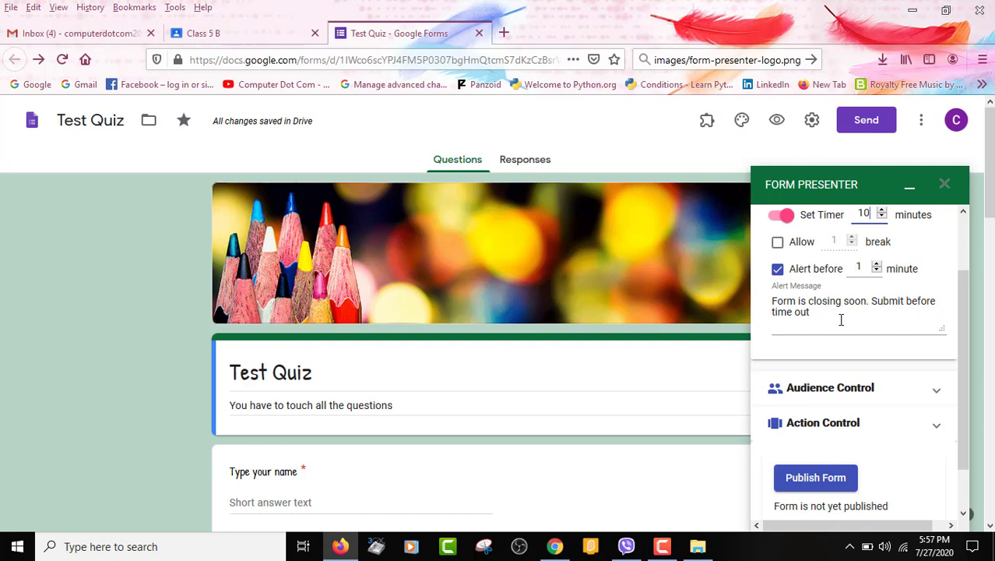
scroll(899, 364, up, 5)
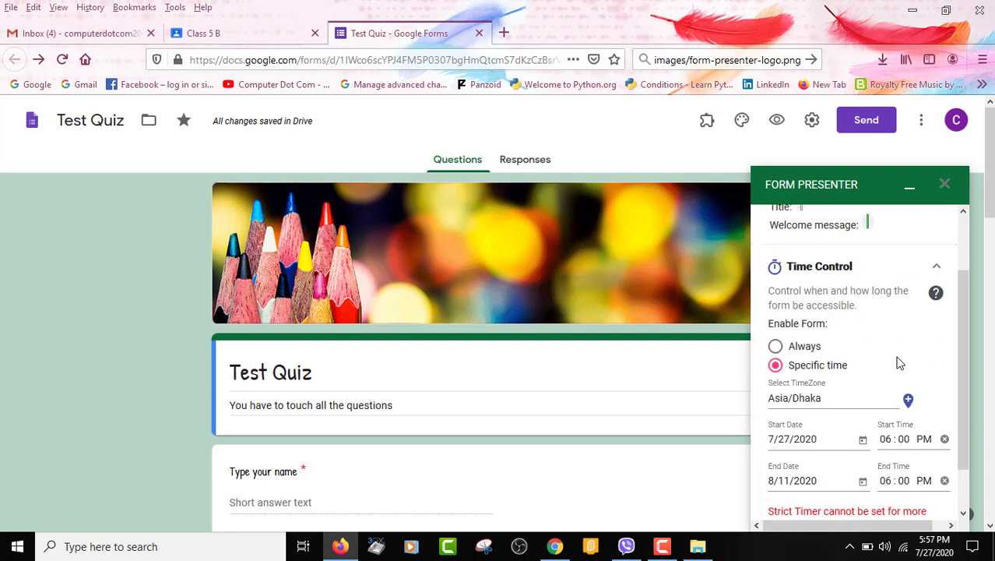
click(936, 266)
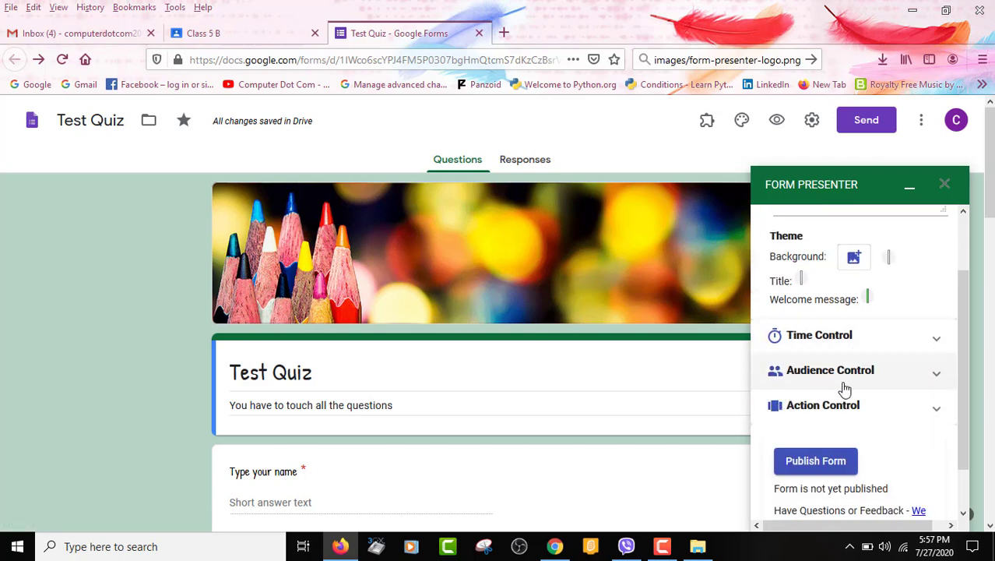
Enforce login by audience in the audience control settings and set form access to Domains
click(934, 378)
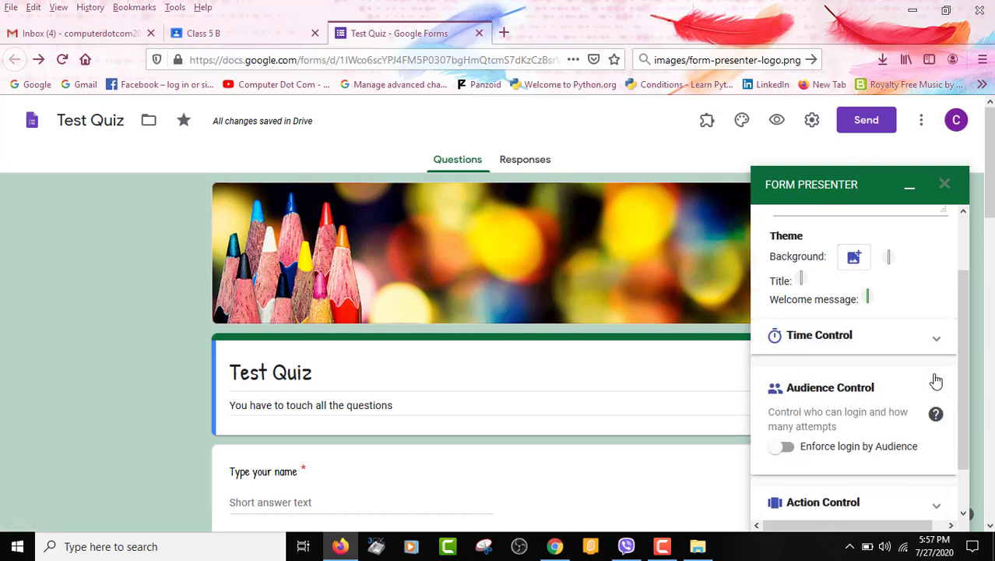
scroll(876, 400, down, 1)
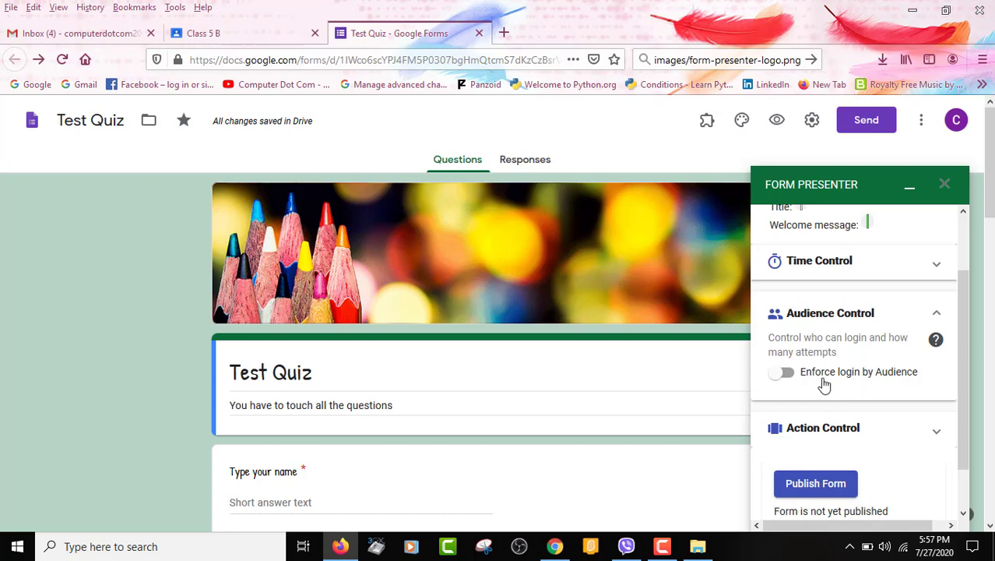
click(785, 374)
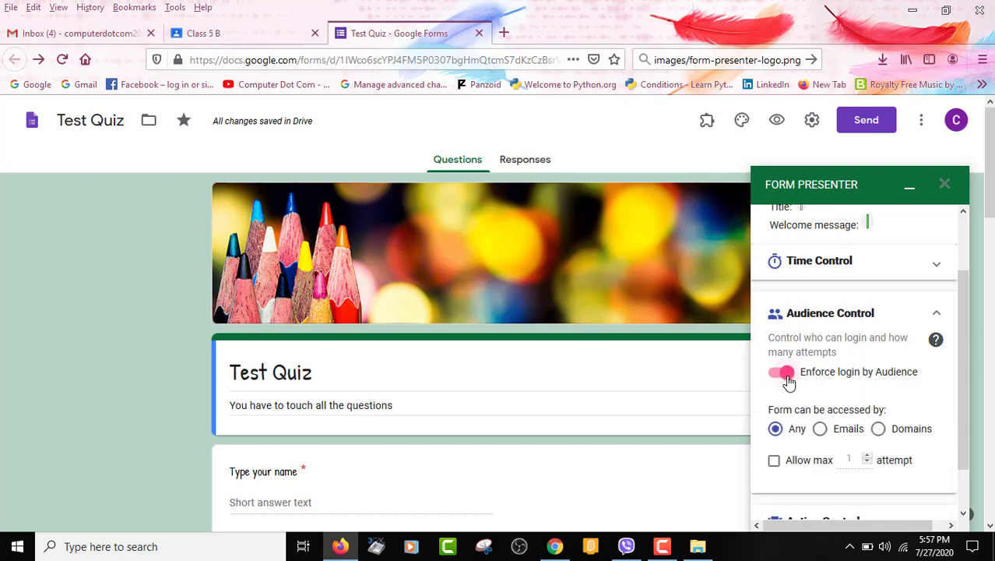
click(821, 430)
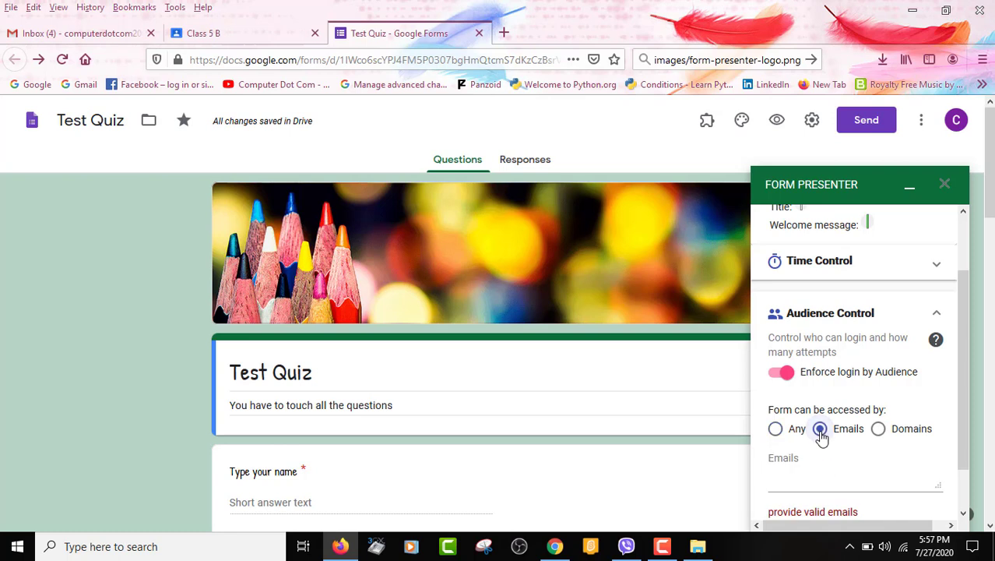
click(880, 433)
scroll(789, 445, down, 2)
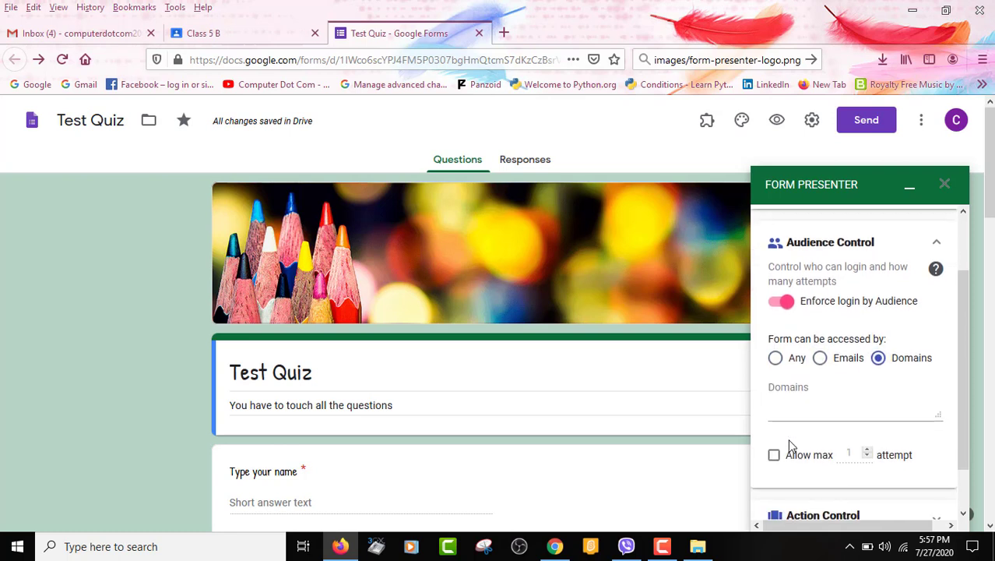
scroll(818, 397, up, 2)
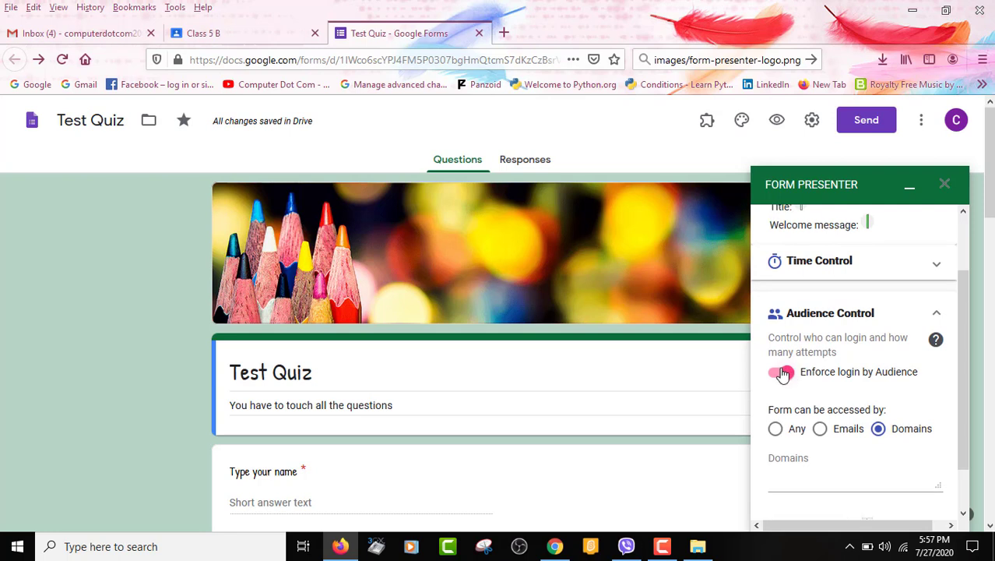
Turn off login enforcement by audience and open the action control options for tracking audience activity
click(782, 373)
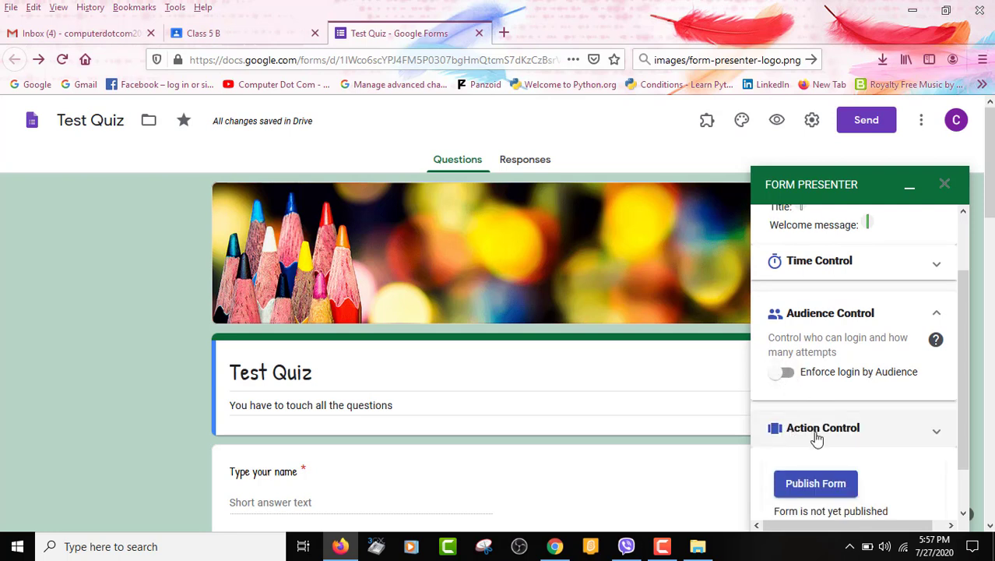
click(937, 432)
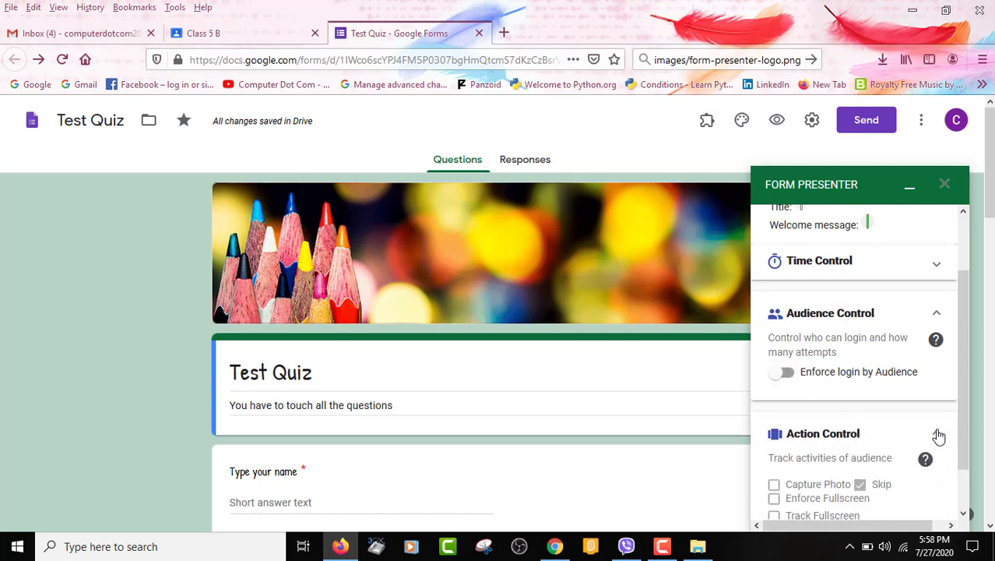
scroll(890, 499, down, 2)
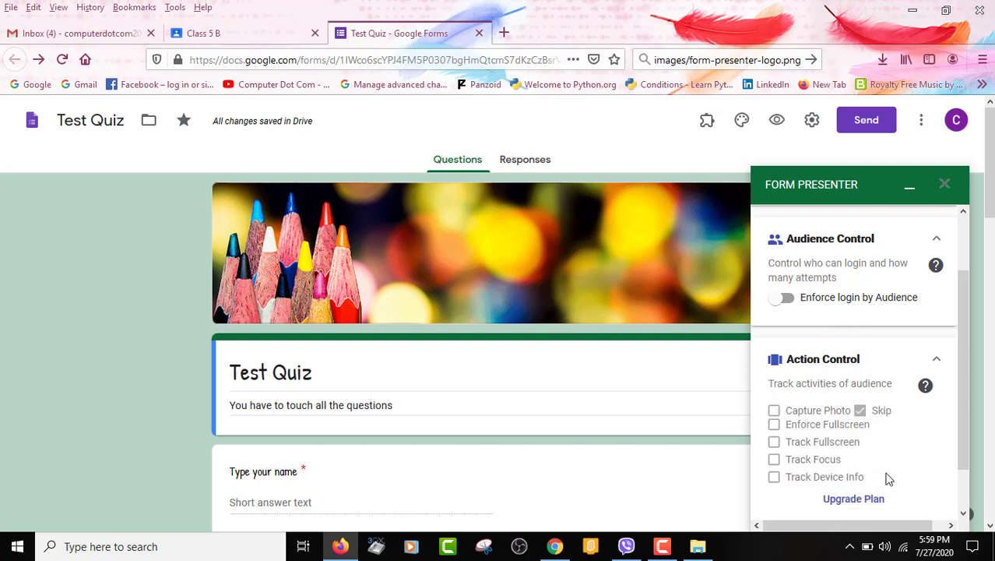
Publish the form through Form Presenter and copy the link of the published form
scroll(818, 489, down, 4)
scroll(880, 409, up, 5)
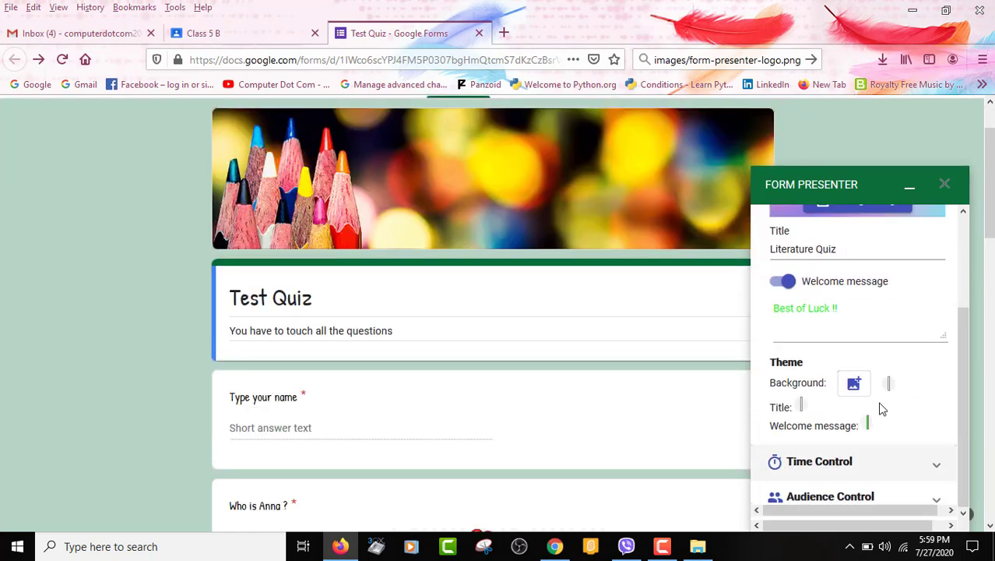
scroll(881, 407, down, 3)
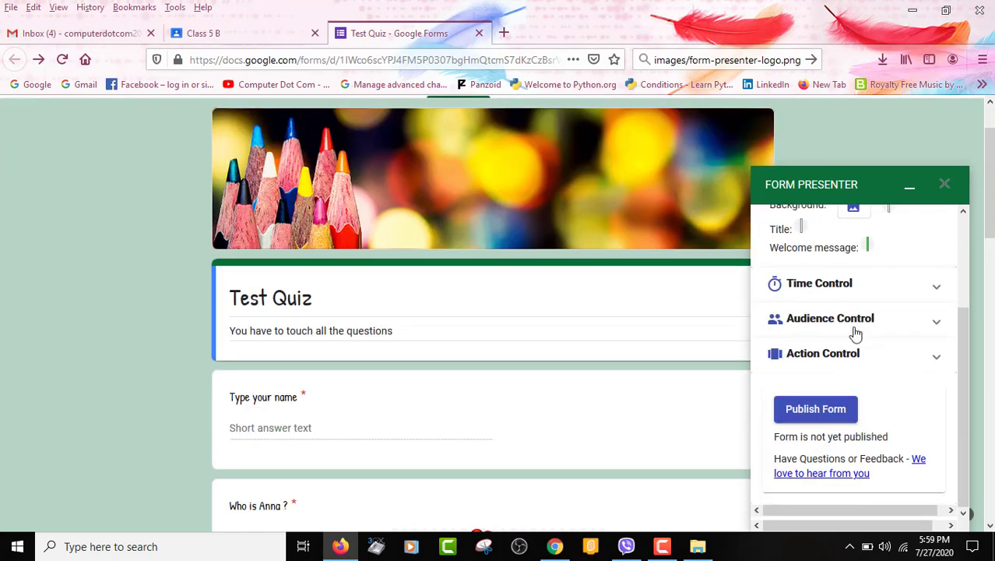
click(838, 414)
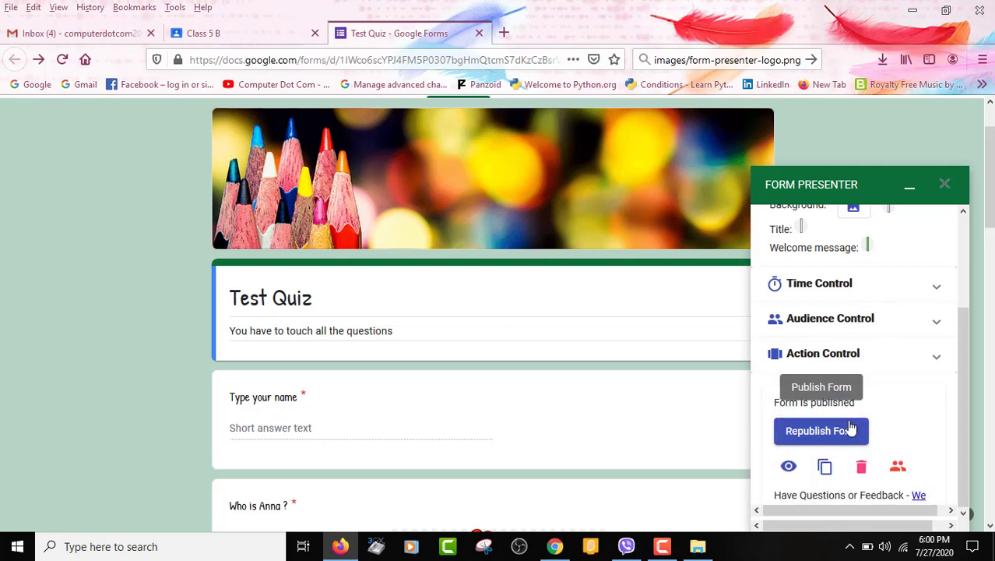
click(826, 467)
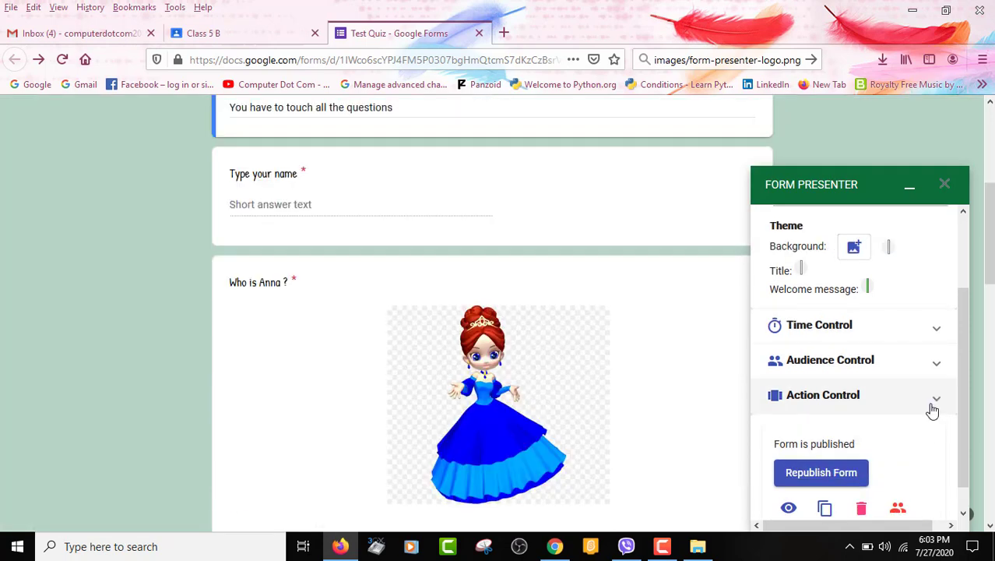
Examine the Invite Audience section, including the subject, recipients field and message, and highlight the form link in the message
scroll(932, 410, down, 3)
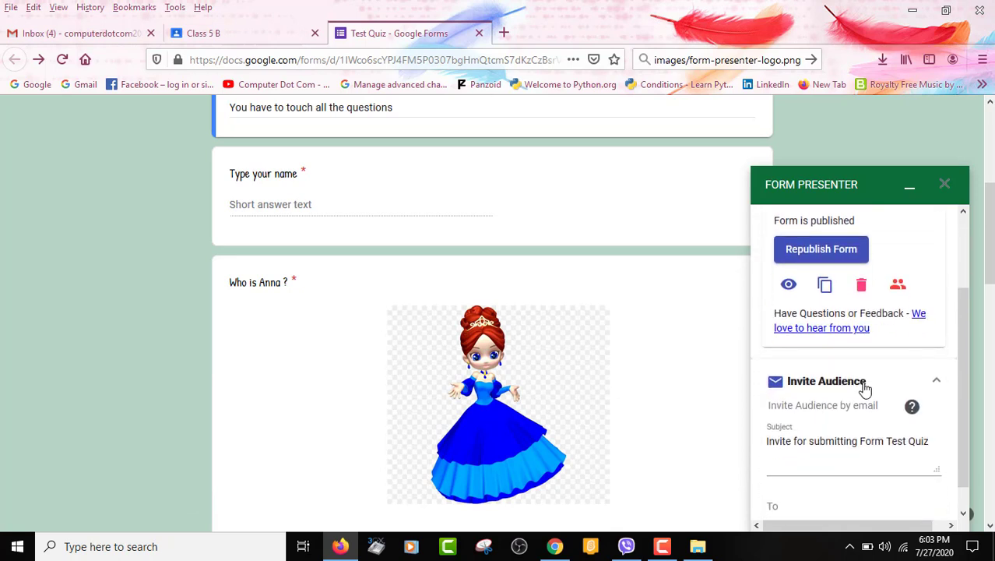
scroll(864, 388, down, 2)
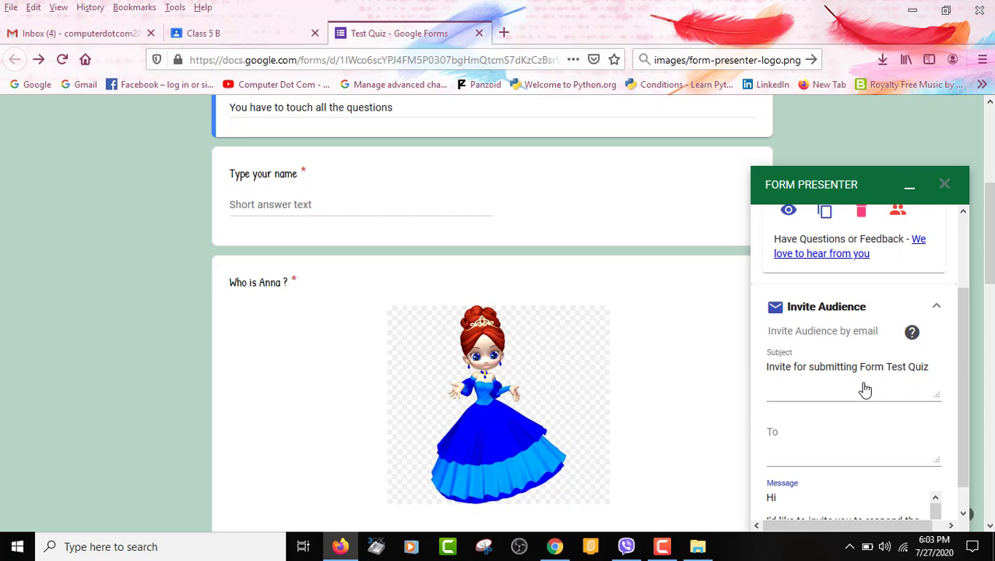
scroll(830, 442, down, 2)
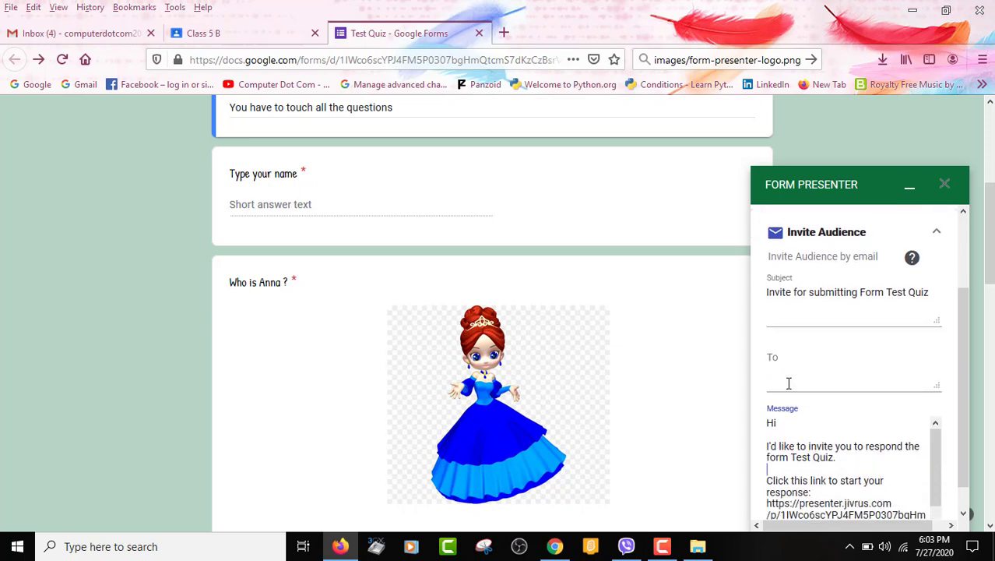
click(788, 384)
scroll(787, 415, down, 1)
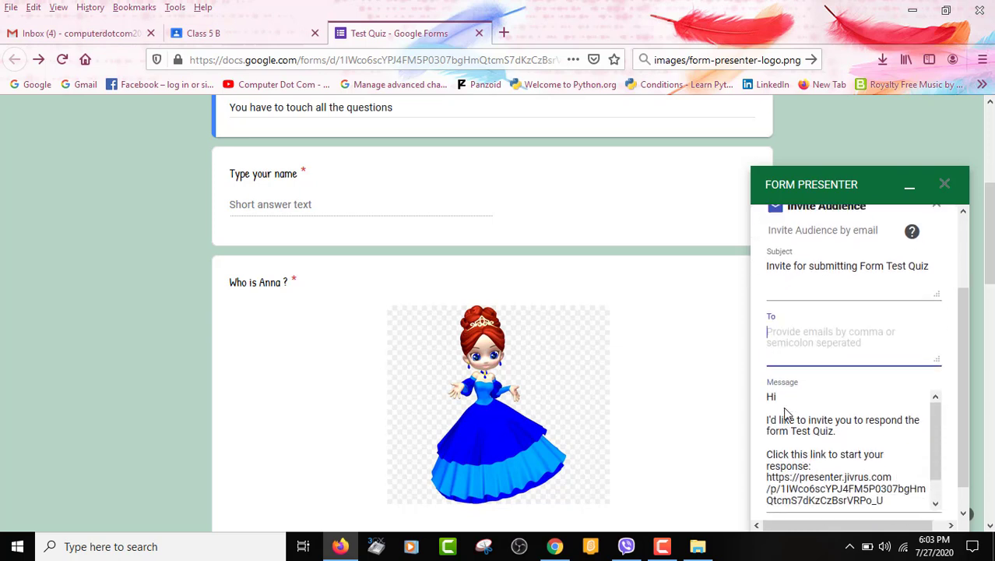
scroll(787, 415, down, 1)
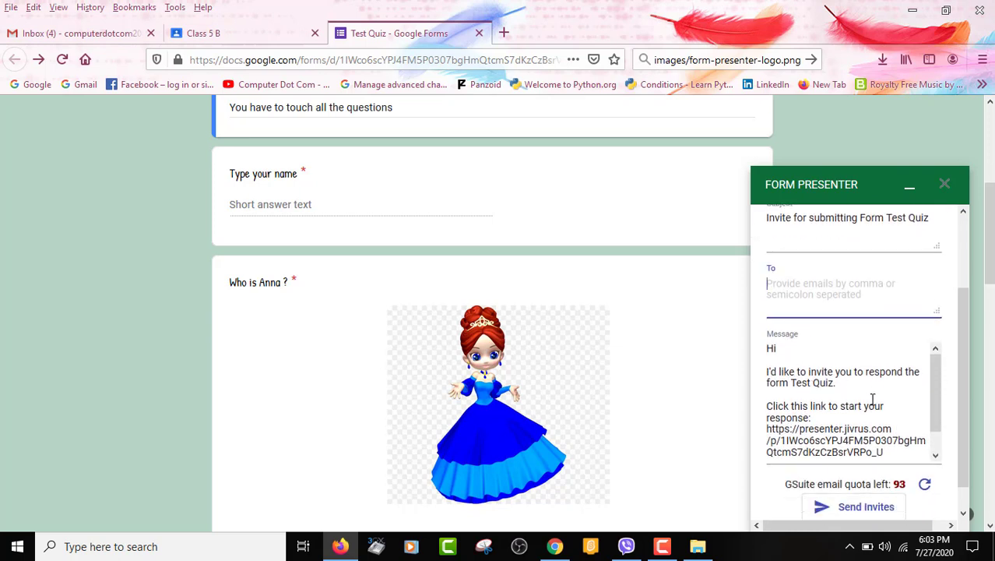
scroll(891, 404, down, 1)
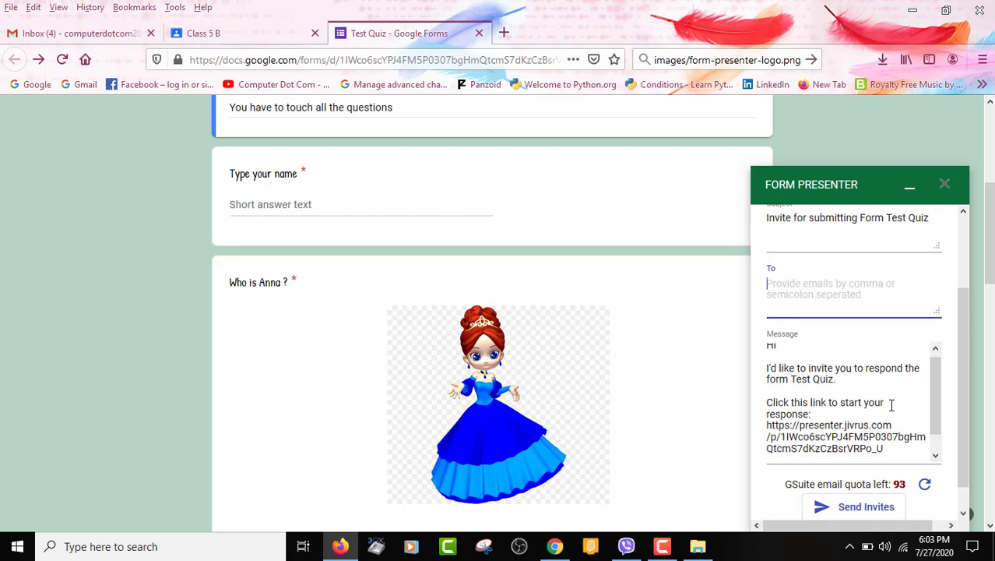
scroll(891, 404, down, 1)
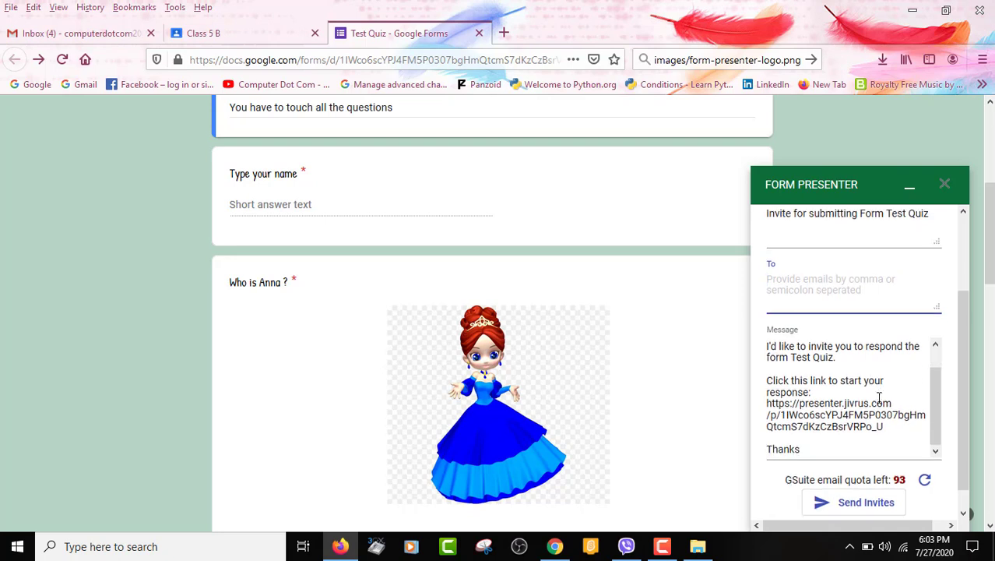
scroll(894, 406, down, 1)
drag(883, 404, 761, 379)
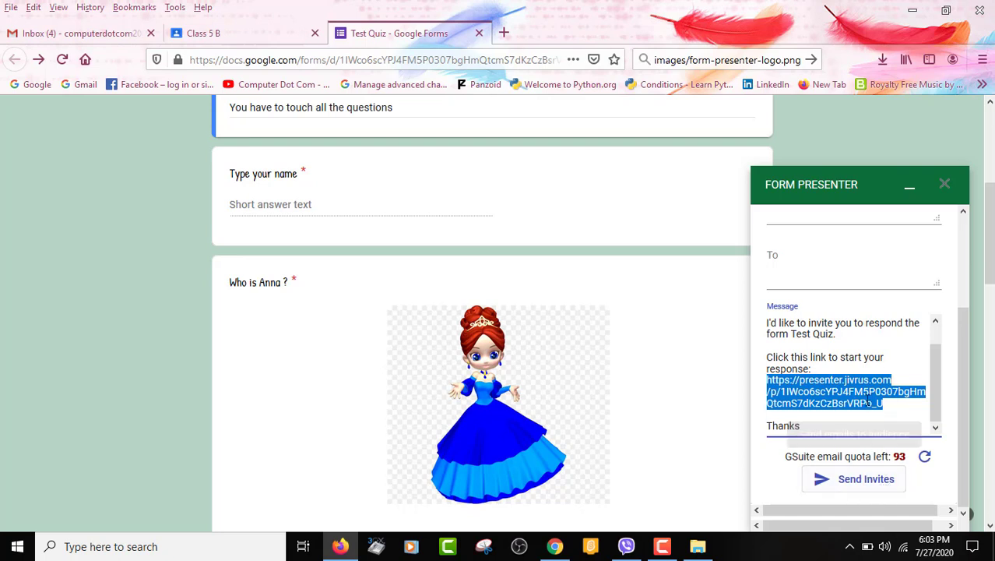
scroll(876, 369, up, 1)
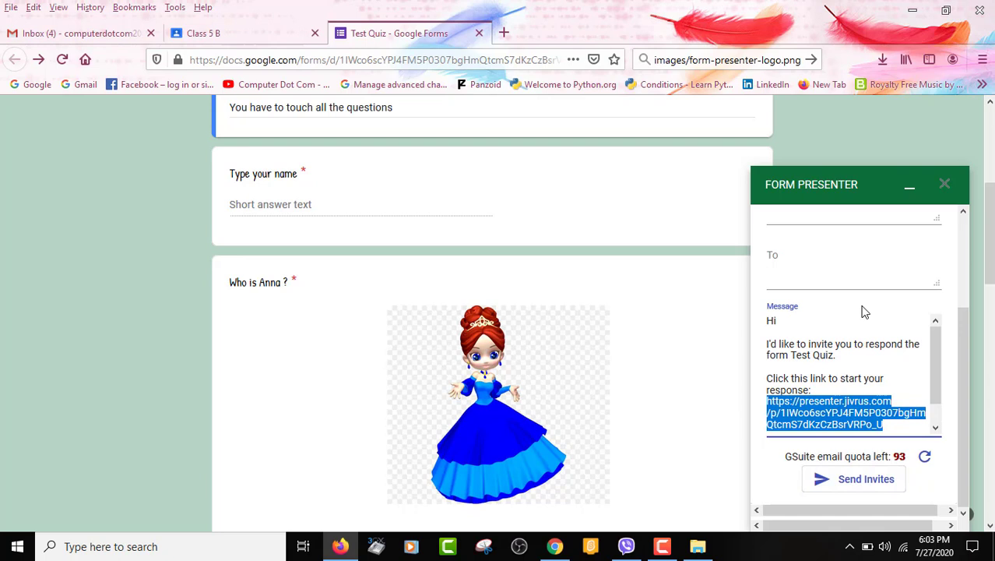
scroll(864, 311, up, 5)
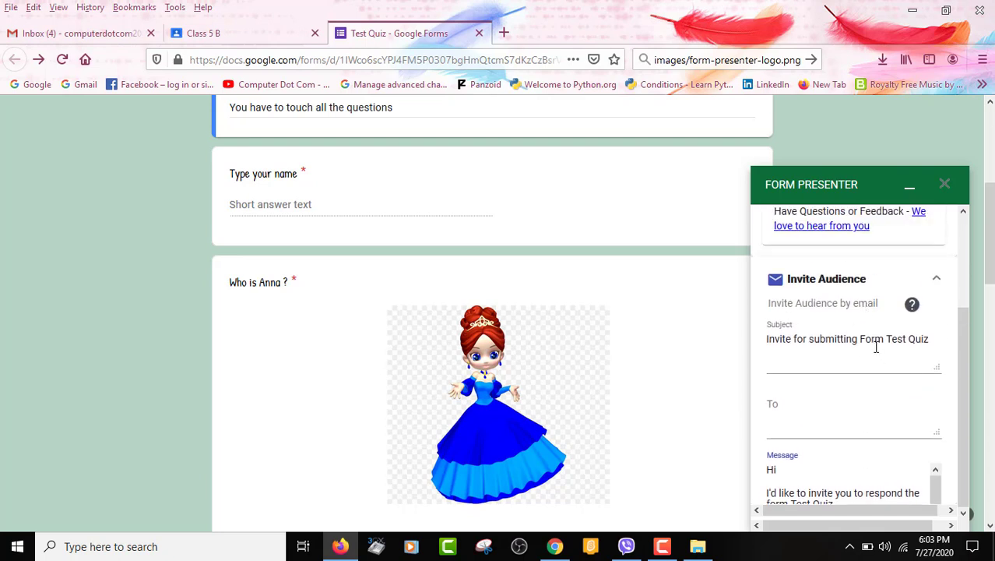
scroll(868, 343, up, 3)
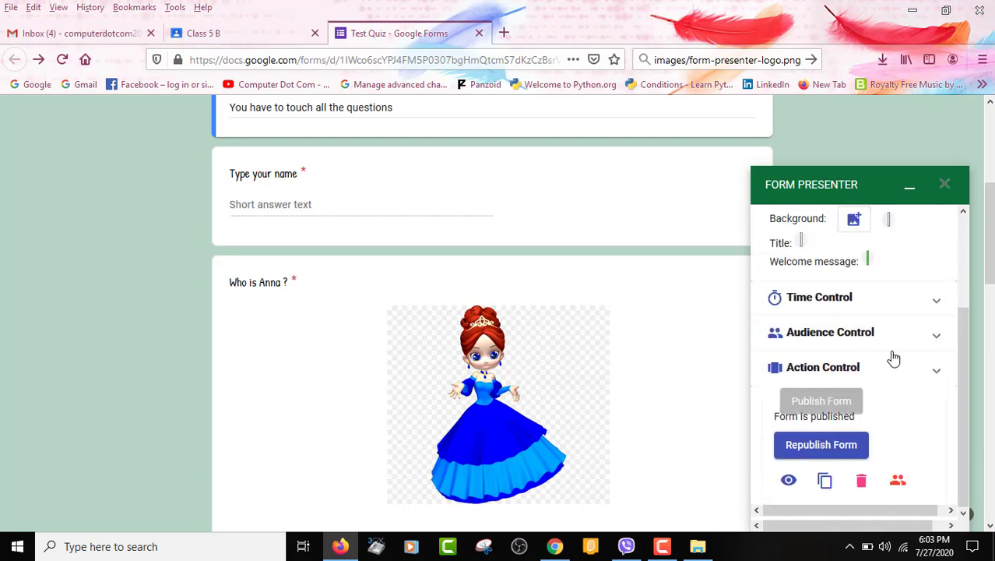
Minimize the Form Presenter window and look through the questions of the Test Quiz form
click(909, 193)
scroll(467, 239, down, 2)
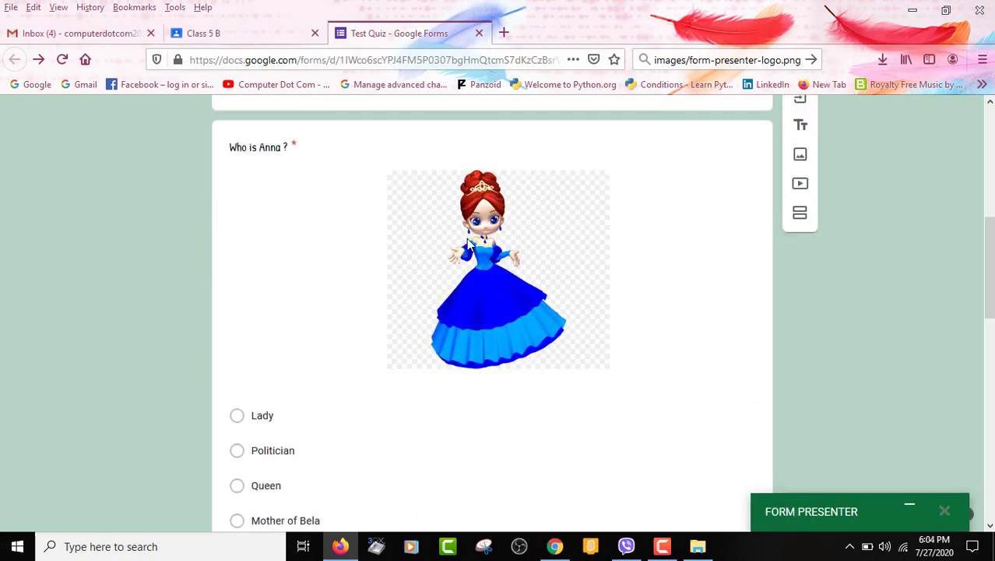
scroll(467, 238, down, 3)
scroll(467, 241, up, 9)
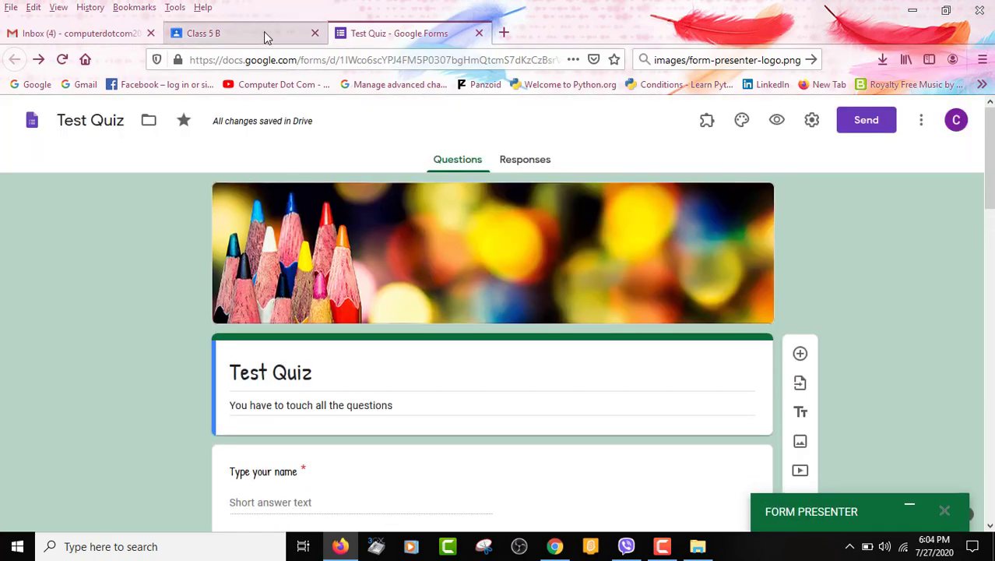
Switch to Google Classroom and post the published form link to all students in the Class 5 B stream
click(265, 35)
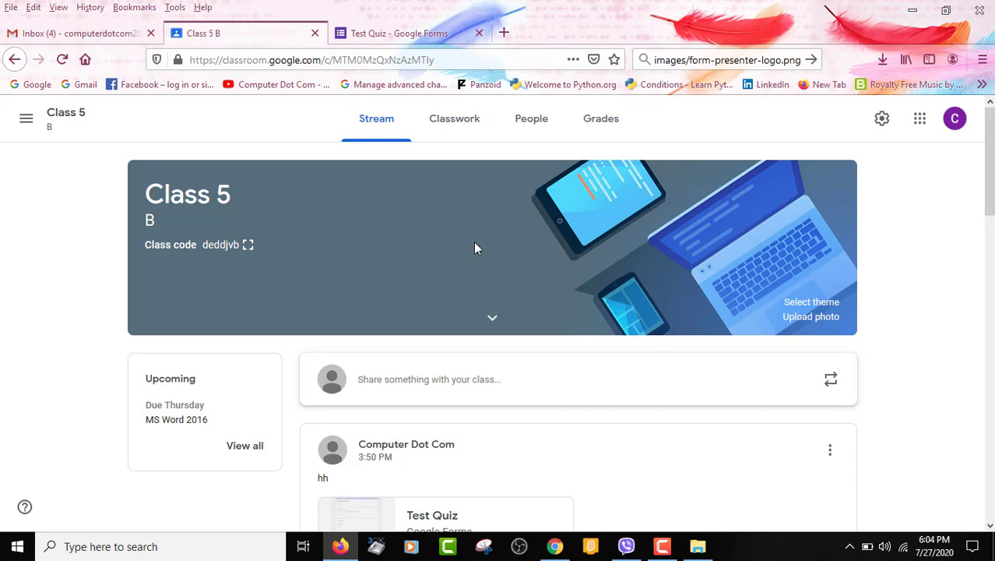
click(506, 386)
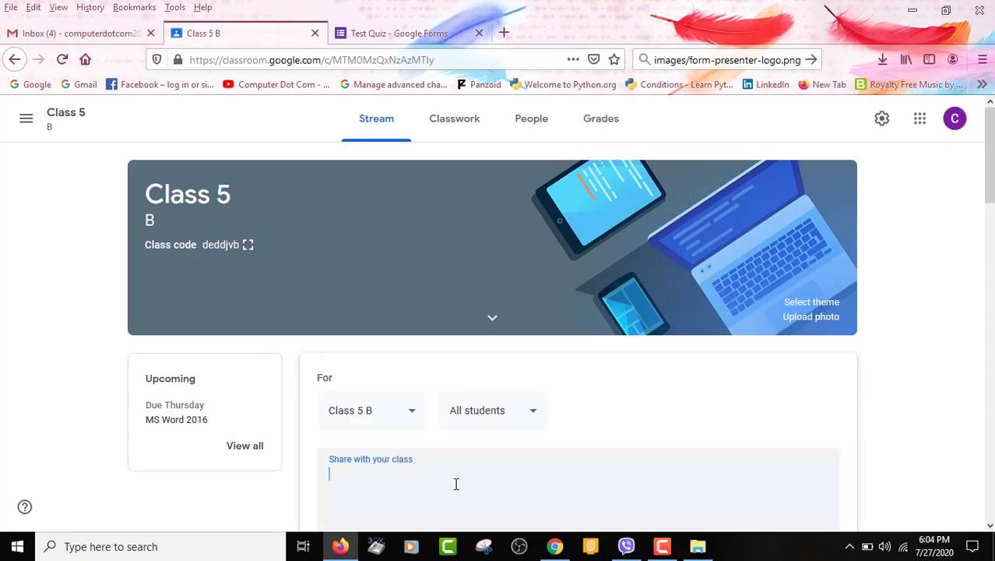
key(ctrl+v)
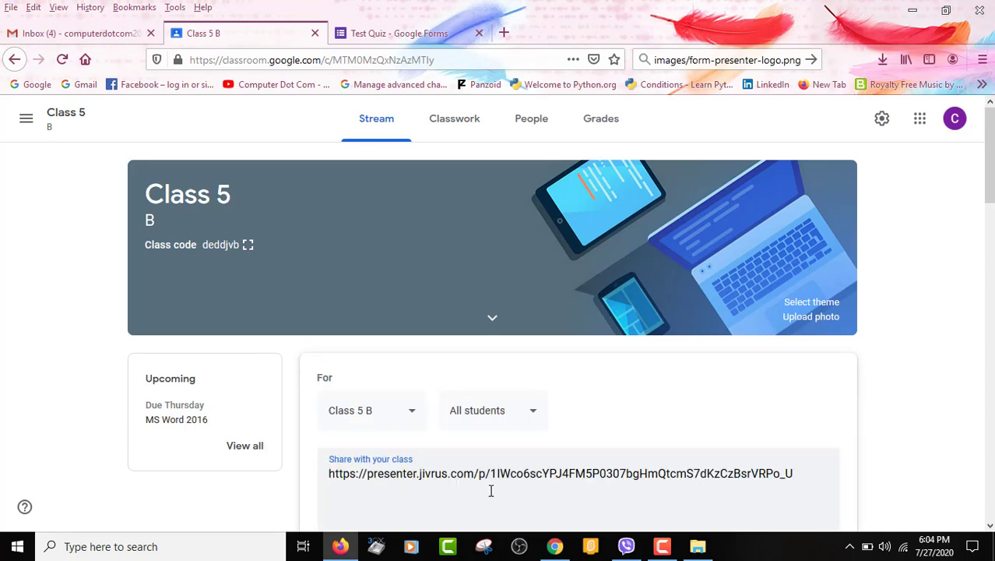
scroll(514, 503, down, 2)
scroll(513, 503, down, 1)
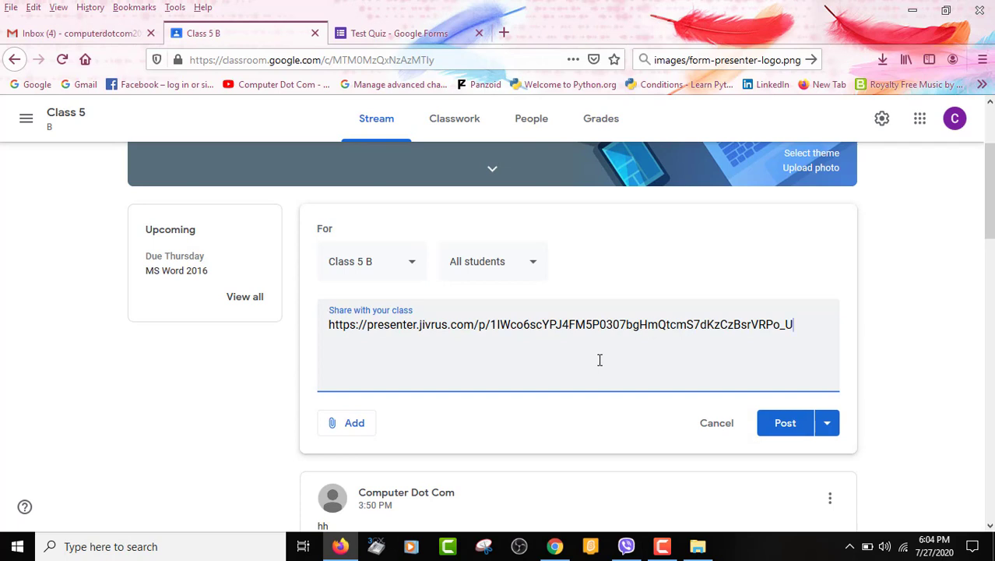
click(790, 423)
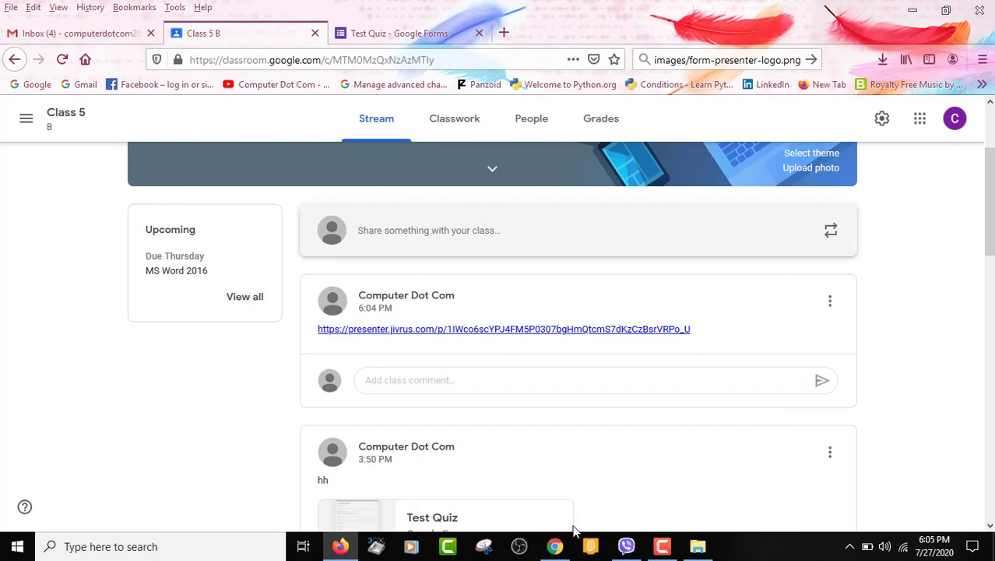
Switch to the student's account in Chrome, show the updated Class 5 stream and open the newly posted quiz link
click(555, 548)
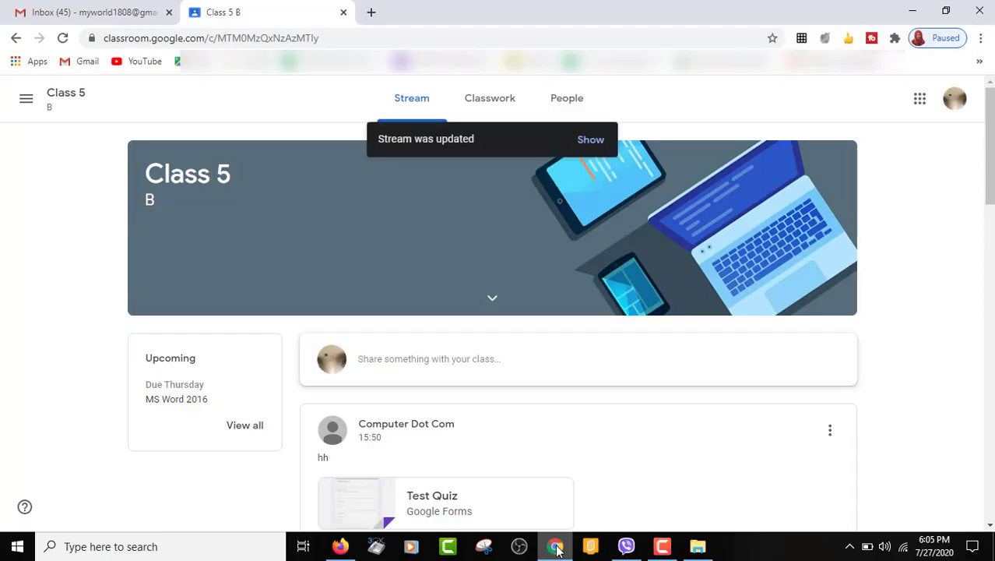
click(600, 149)
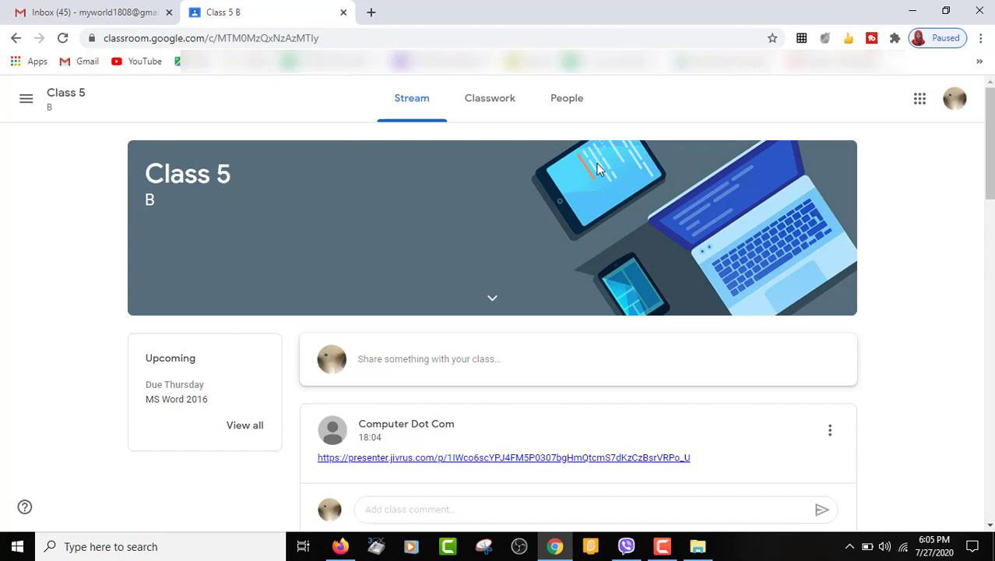
scroll(545, 234, down, 2)
scroll(500, 275, up, 1)
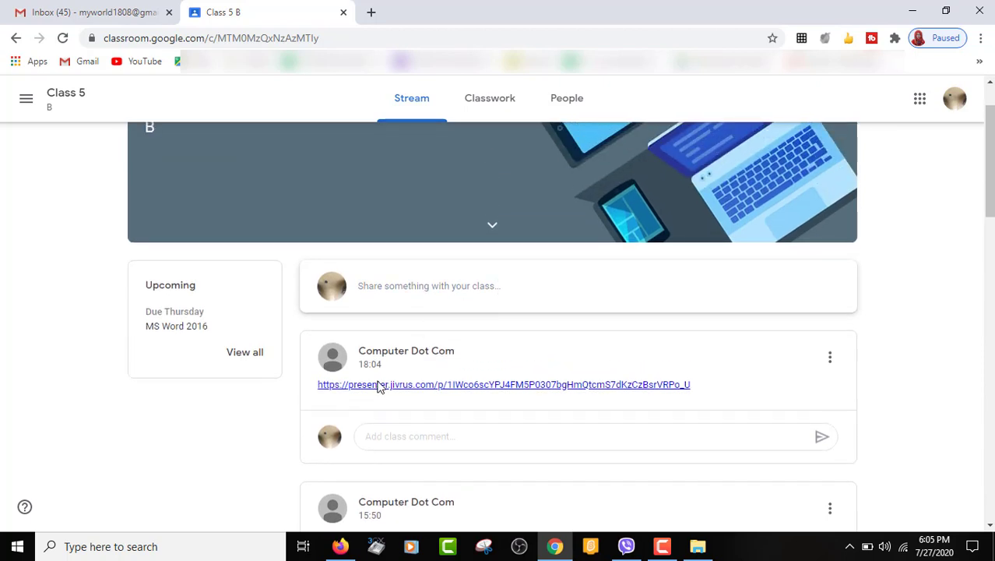
click(541, 387)
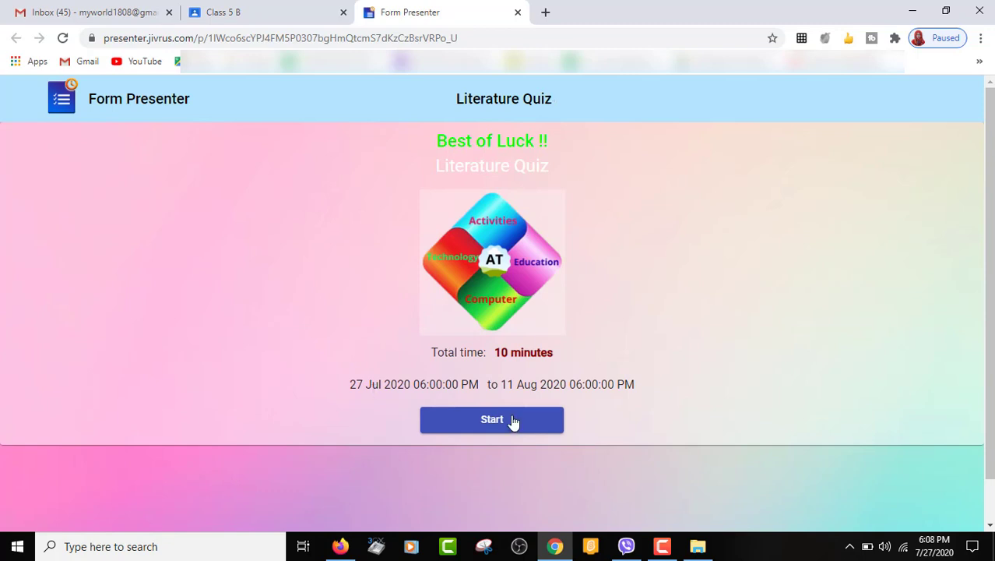
Start the Literature Quiz and enter the student's name in the Type your name question
click(513, 421)
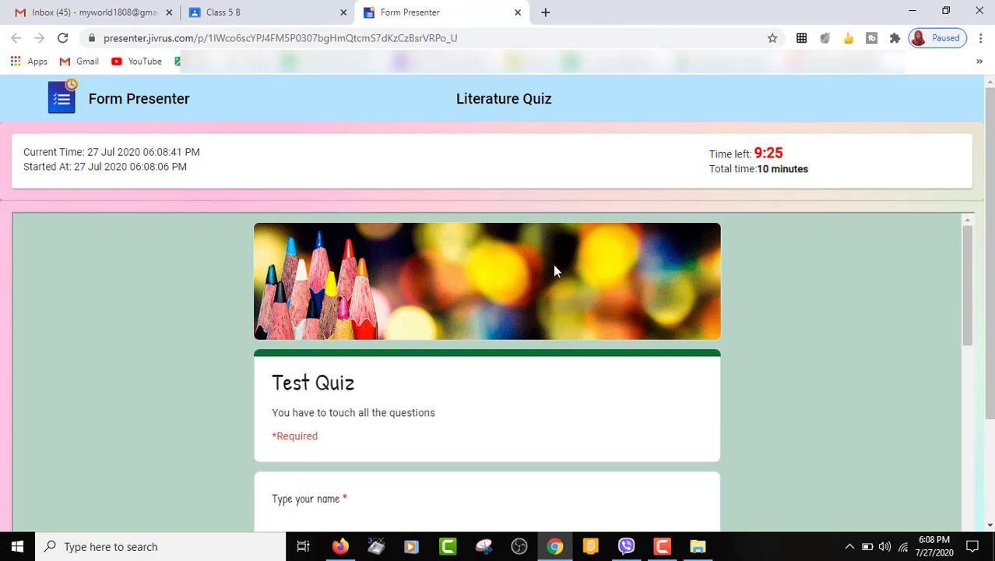
scroll(555, 270, down, 1)
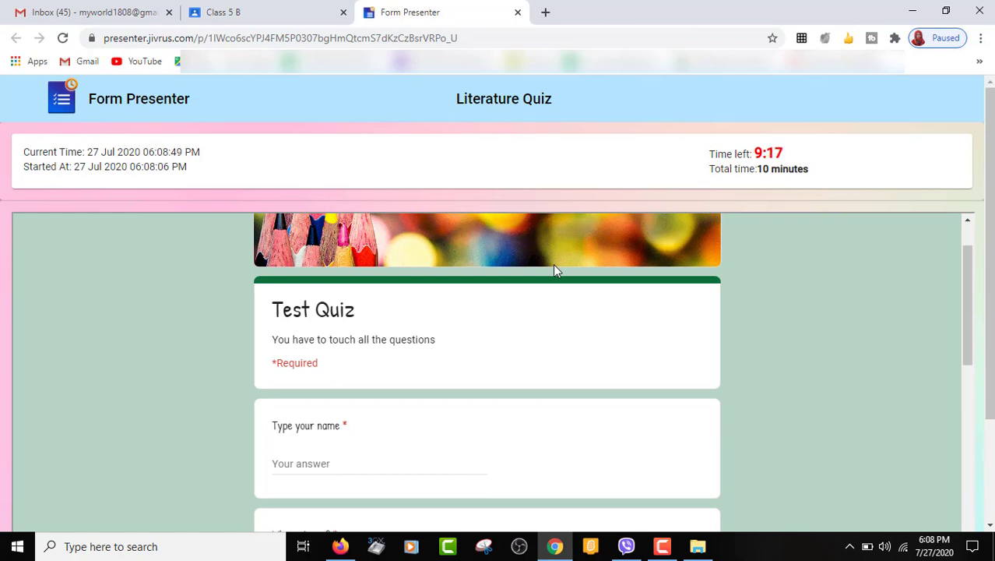
scroll(361, 376, up, 1)
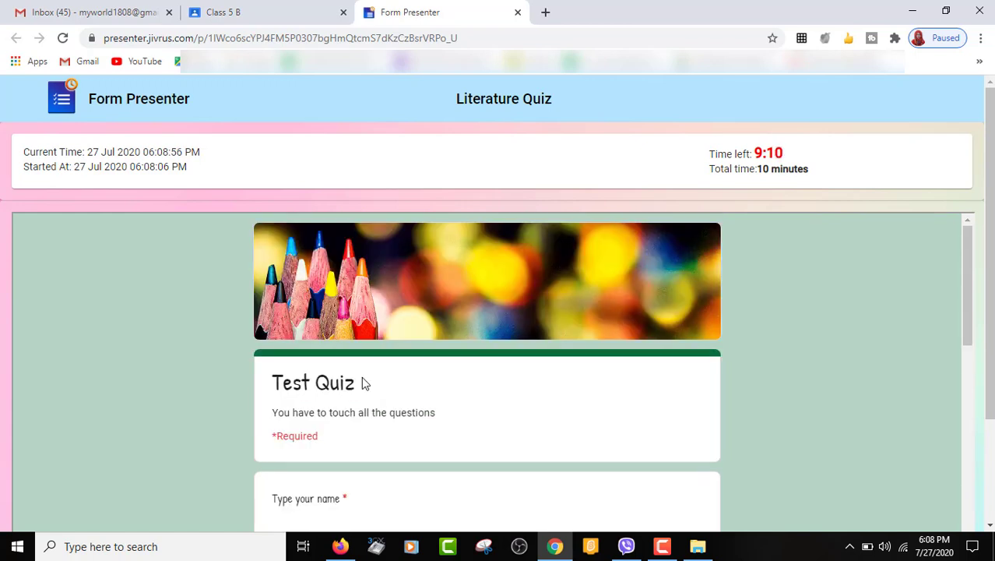
scroll(361, 376, down, 2)
click(328, 391)
text(Trisha)
Answer the quiz questions, choosing Palace for the picture question, and submit the form
scroll(450, 421, down, 3)
click(309, 403)
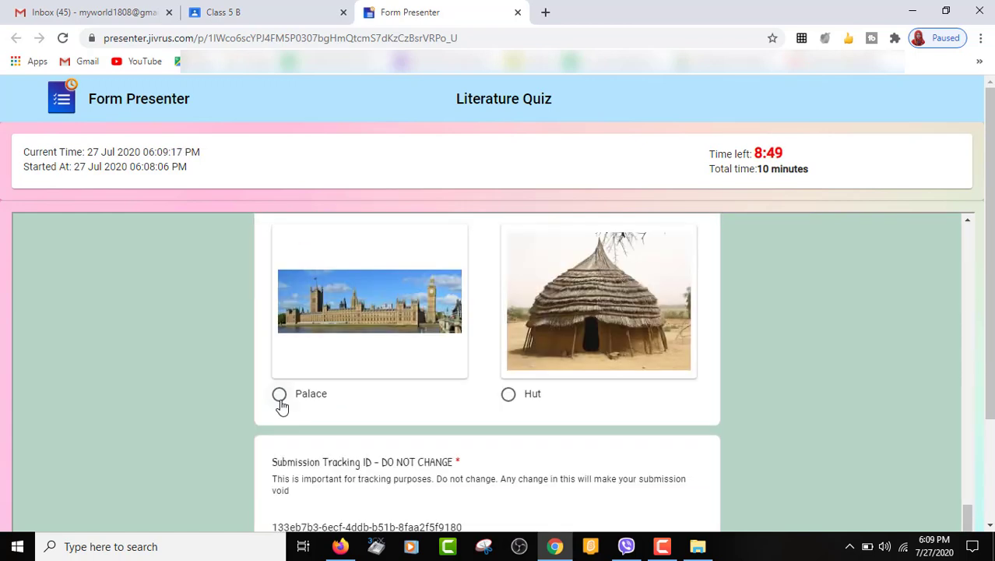
click(280, 396)
scroll(497, 338, down, 1)
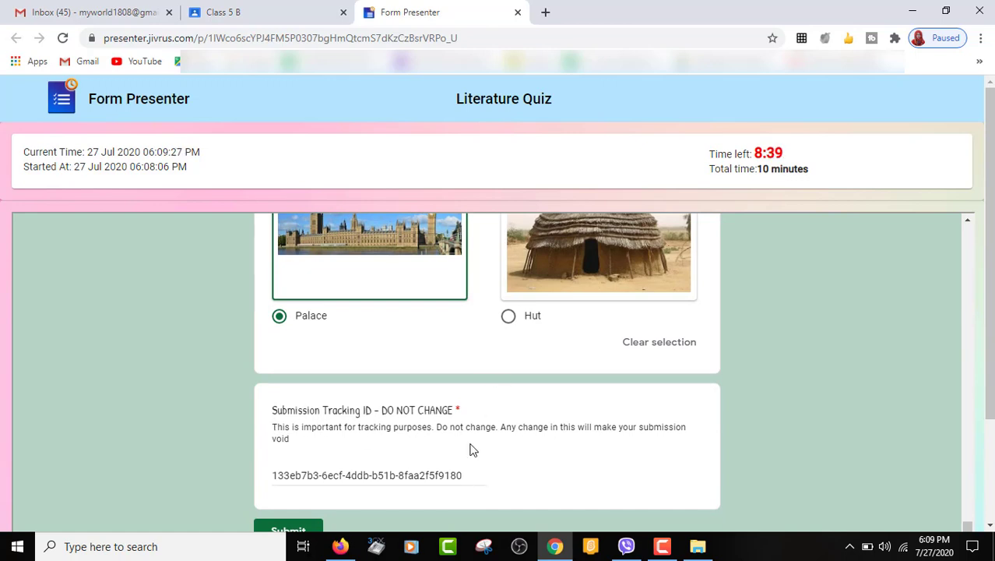
scroll(524, 460, down, 3)
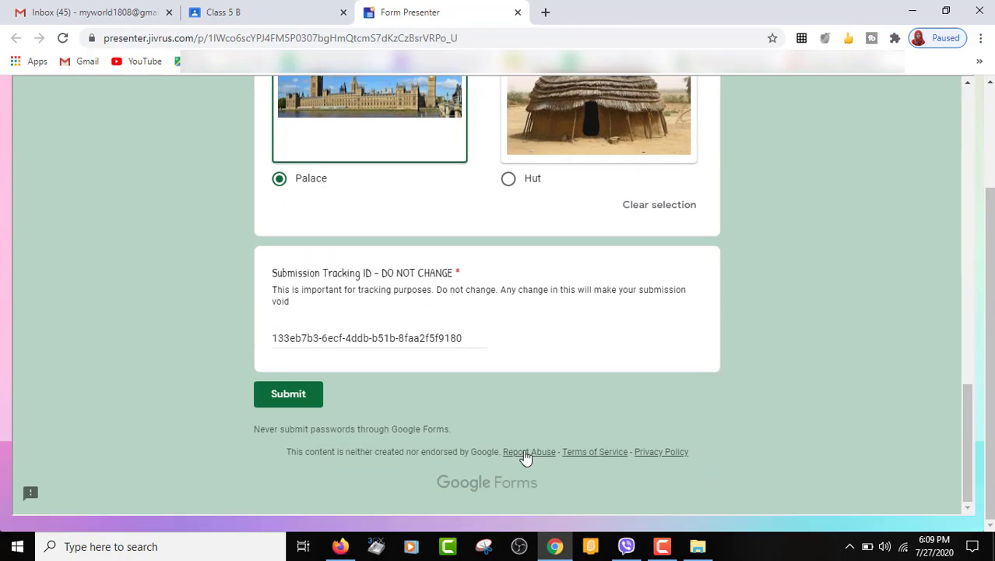
click(292, 399)
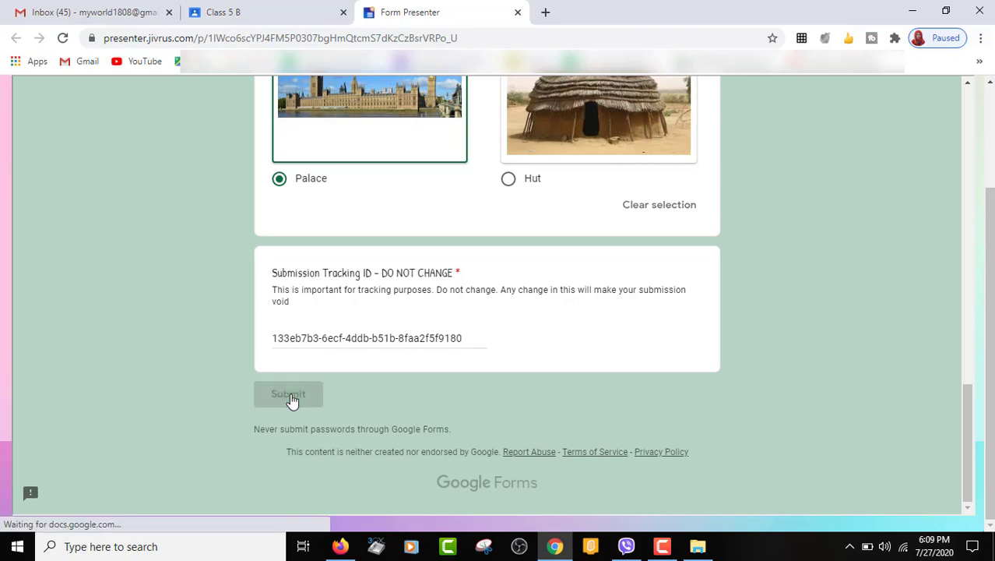